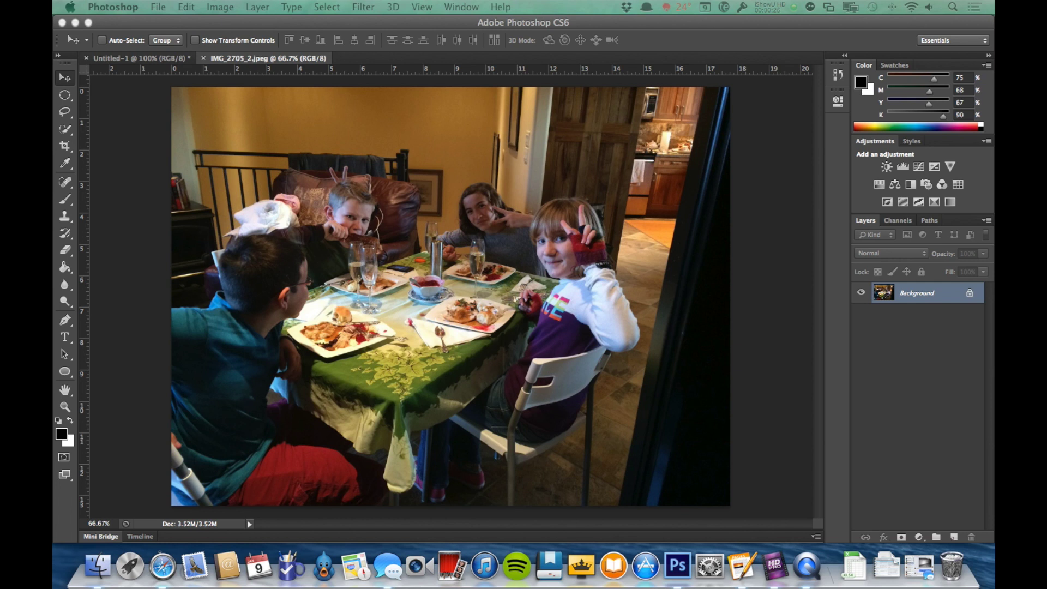
Add a new empty layer above the background photo.
{"action": "left_click", "coordinate": [905, 423]}
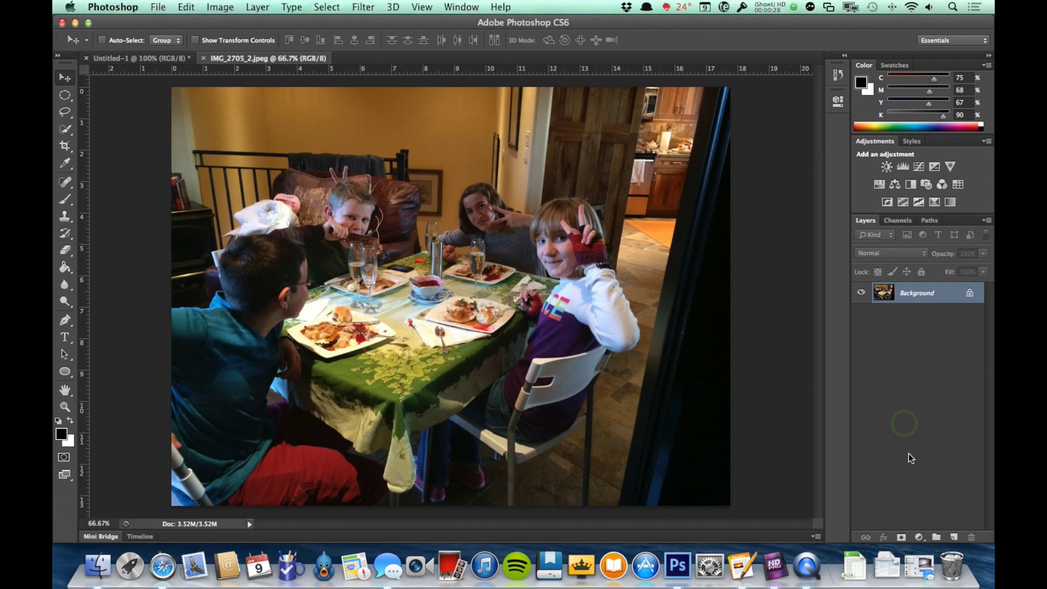
{"action": "left_click", "coordinate": [953, 538]}
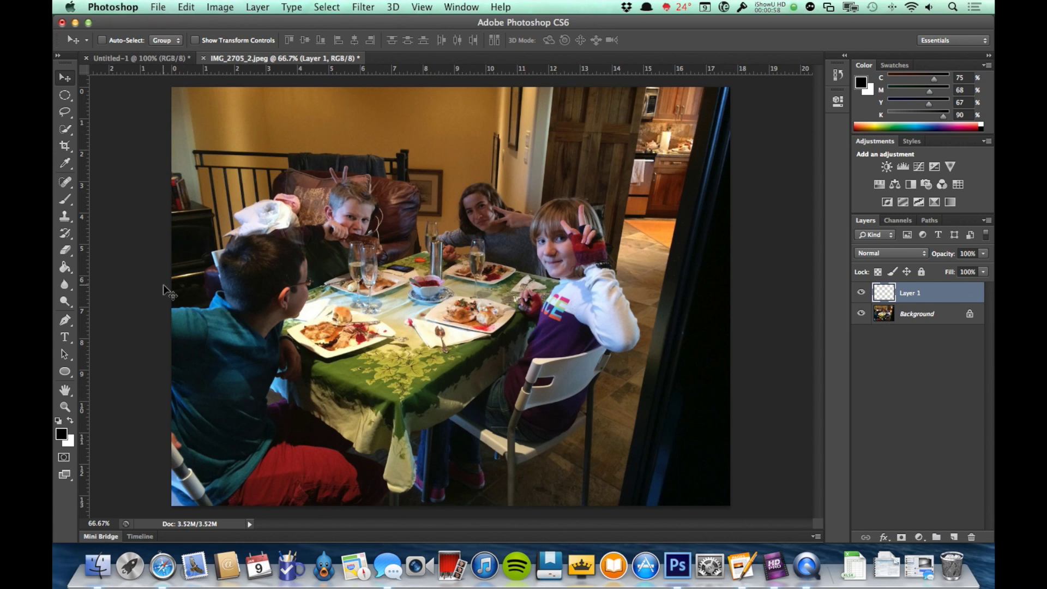
{"action": "left_click_drag", "start_coordinate": [64, 135], "coordinate": [100, 126]}
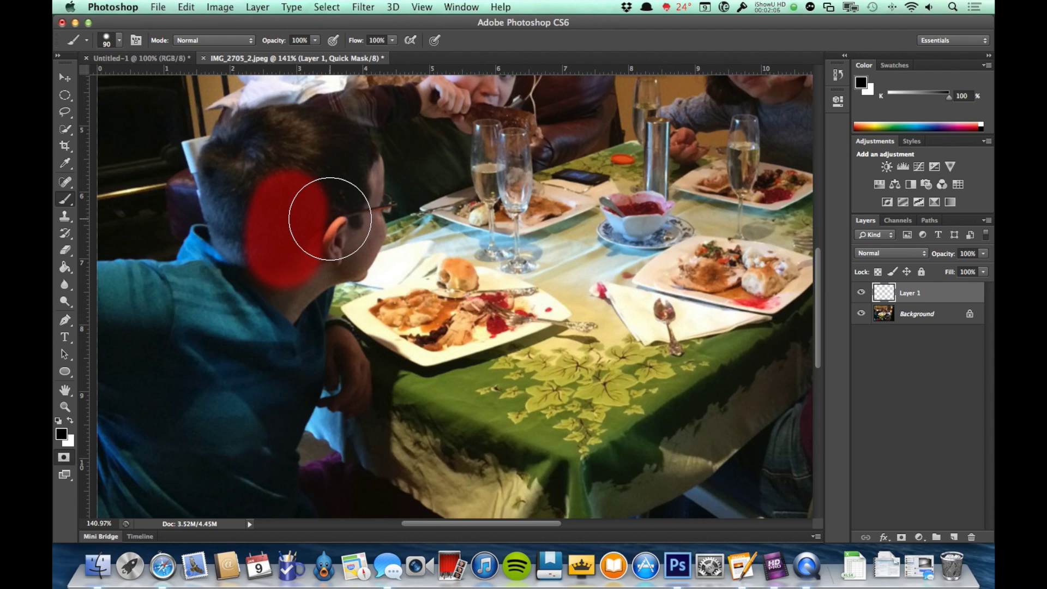
Paint the Quick Mask over the boy's head, arm and teal shirt with a brush size of 60.
{"action": "key", "text": "bracketleft"}
{"action": "key", "text": "bracketleft"}
{"action": "key", "text": "bracketleft"}
{"action": "mouse_move", "coordinate": [306, 226]}
{"action": "left_mouse_down"}
{"action": "mouse_move", "coordinate": [344, 179]}
{"action": "mouse_move", "coordinate": [360, 180]}
{"action": "mouse_move", "coordinate": [326, 148]}
{"action": "mouse_move", "coordinate": [350, 151]}
{"action": "mouse_move", "coordinate": [271, 127]}
{"action": "mouse_move", "coordinate": [235, 134]}
{"action": "mouse_move", "coordinate": [218, 155]}
{"action": "mouse_move", "coordinate": [219, 215]}
{"action": "mouse_move", "coordinate": [244, 259]}
{"action": "mouse_move", "coordinate": [279, 158]}
{"action": "mouse_move", "coordinate": [330, 190]}
{"action": "mouse_move", "coordinate": [345, 214]}
{"action": "mouse_move", "coordinate": [352, 181]}
{"action": "mouse_move", "coordinate": [366, 227]}
{"action": "mouse_move", "coordinate": [352, 265]}
{"action": "mouse_move", "coordinate": [283, 301]}
{"action": "mouse_move", "coordinate": [278, 314]}
{"action": "mouse_move", "coordinate": [308, 321]}
{"action": "mouse_move", "coordinate": [344, 389]}
{"action": "mouse_move", "coordinate": [332, 345]}
{"action": "mouse_move", "coordinate": [347, 369]}
{"action": "mouse_move", "coordinate": [295, 366]}
{"action": "mouse_move", "coordinate": [278, 417]}
{"action": "mouse_move", "coordinate": [275, 504]}
{"action": "mouse_move", "coordinate": [222, 309]}
{"action": "mouse_move", "coordinate": [204, 393]}
{"action": "mouse_move", "coordinate": [275, 324]}
{"action": "mouse_move", "coordinate": [217, 278]}
{"action": "mouse_move", "coordinate": [191, 228]}
{"action": "mouse_move", "coordinate": [200, 253]}
{"action": "mouse_move", "coordinate": [138, 321]}
{"action": "mouse_move", "coordinate": [128, 283]}
{"action": "mouse_move", "coordinate": [102, 265]}
{"action": "mouse_move", "coordinate": [92, 275]}
{"action": "mouse_move", "coordinate": [202, 258]}
{"action": "mouse_move", "coordinate": [135, 386]}
{"action": "mouse_move", "coordinate": [116, 345]}
{"action": "mouse_move", "coordinate": [132, 473]}
{"action": "mouse_move", "coordinate": [116, 500]}
{"action": "mouse_move", "coordinate": [101, 445]}
{"action": "mouse_move", "coordinate": [158, 511]}
{"action": "mouse_move", "coordinate": [232, 510]}
{"action": "mouse_move", "coordinate": [160, 356]}
{"action": "mouse_move", "coordinate": [175, 338]}
{"action": "mouse_move", "coordinate": [213, 441]}
{"action": "mouse_move", "coordinate": [110, 400]}
{"action": "mouse_move", "coordinate": [119, 439]}
{"action": "mouse_move", "coordinate": [203, 351]}
{"action": "mouse_move", "coordinate": [224, 374]}
{"action": "mouse_move", "coordinate": [311, 392]}
{"action": "mouse_move", "coordinate": [290, 427]}
{"action": "left_mouse_up"}
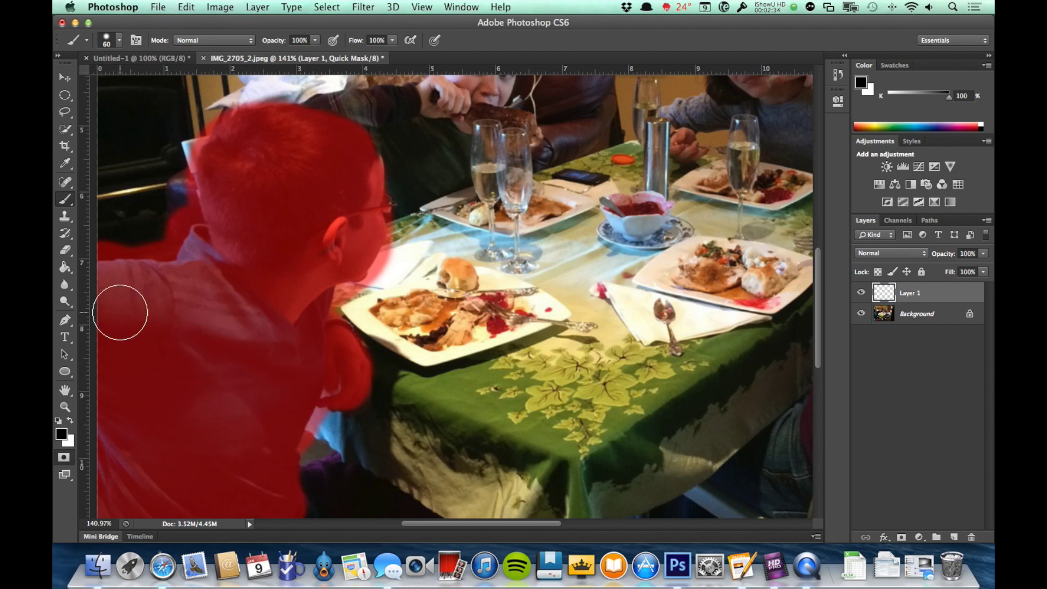
Erase the mask spill from the dark background above the boy's shoulder, using white and a brush size of 25.
{"action": "key", "text": "z"}
{"action": "left_click_drag", "start_coordinate": [129, 239], "coordinate": [130, 238]}
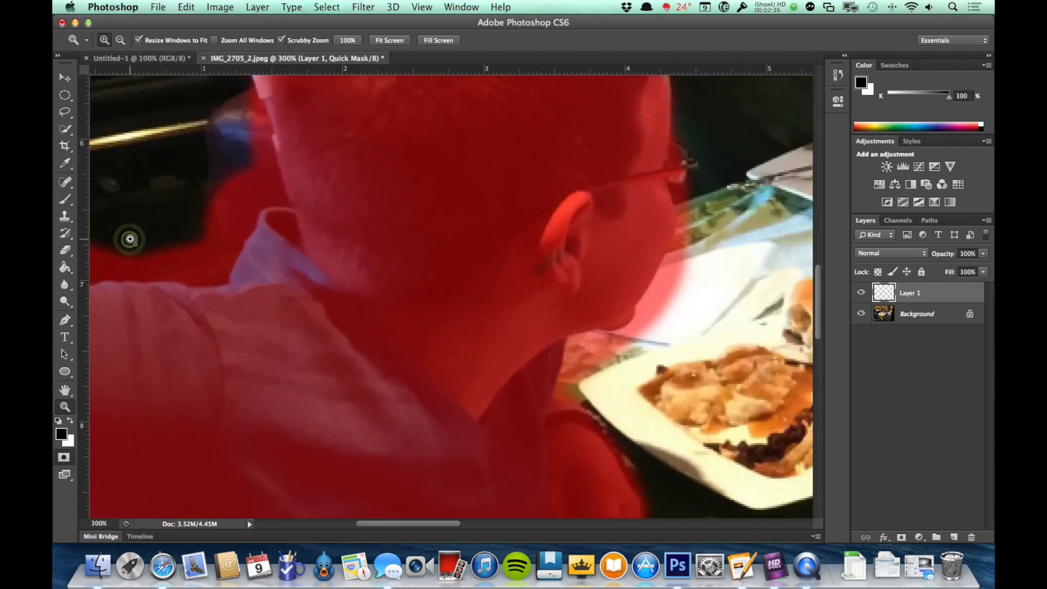
{"action": "scroll", "coordinate": [130, 239], "scroll_direction": "left", "scroll_amount": 5}
{"action": "scroll", "coordinate": [129, 238], "scroll_direction": "down", "scroll_amount": 1}
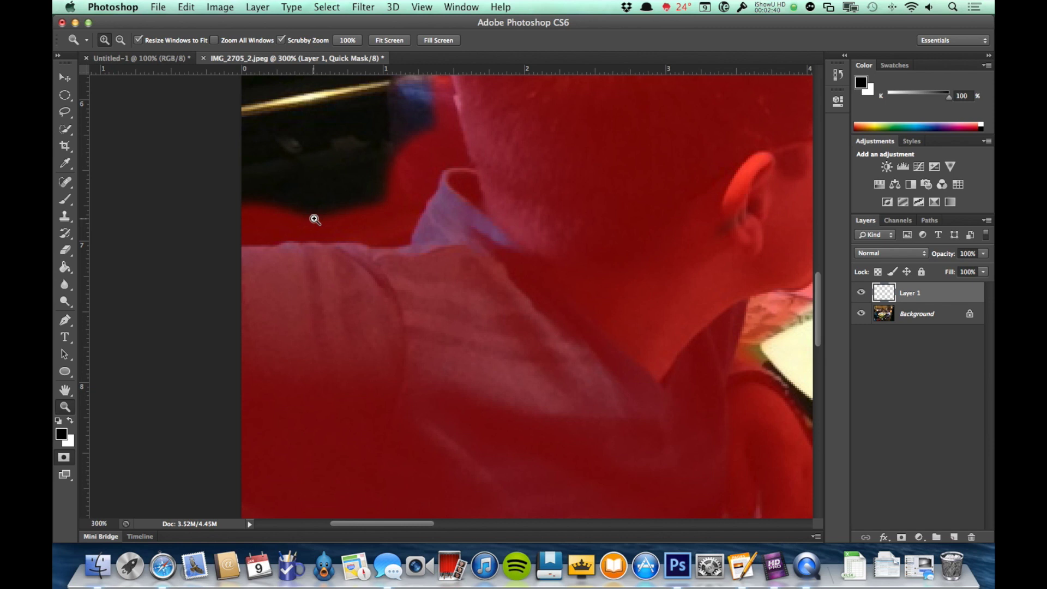
{"action": "key", "text": "b"}
{"action": "key", "text": "x"}
{"action": "key", "text": "bracketleft"}
{"action": "key", "text": "bracketleft"}
{"action": "key", "text": "bracketleft"}
{"action": "key", "text": "bracketleft"}
{"action": "key", "text": "bracketleft"}
{"action": "key", "text": "bracketleft"}
{"action": "mouse_move", "coordinate": [264, 205]}
{"action": "left_mouse_down"}
{"action": "mouse_move", "coordinate": [250, 223]}
{"action": "mouse_move", "coordinate": [290, 210]}
{"action": "mouse_move", "coordinate": [271, 222]}
{"action": "mouse_move", "coordinate": [329, 213]}
{"action": "mouse_move", "coordinate": [402, 228]}
{"action": "mouse_move", "coordinate": [319, 234]}
{"action": "mouse_move", "coordinate": [398, 195]}
{"action": "mouse_move", "coordinate": [443, 133]}
{"action": "mouse_move", "coordinate": [410, 196]}
{"action": "mouse_move", "coordinate": [426, 159]}
{"action": "mouse_move", "coordinate": [399, 138]}
{"action": "mouse_move", "coordinate": [390, 156]}
{"action": "mouse_move", "coordinate": [418, 116]}
{"action": "mouse_move", "coordinate": [418, 84]}
{"action": "mouse_move", "coordinate": [445, 150]}
{"action": "mouse_move", "coordinate": [431, 127]}
{"action": "left_mouse_up"}
Erase the remaining mask spill behind the boy's head, and repaint the mask in black along his shoulder and collar.
{"action": "scroll", "coordinate": [430, 128], "scroll_direction": "up", "scroll_amount": 10}
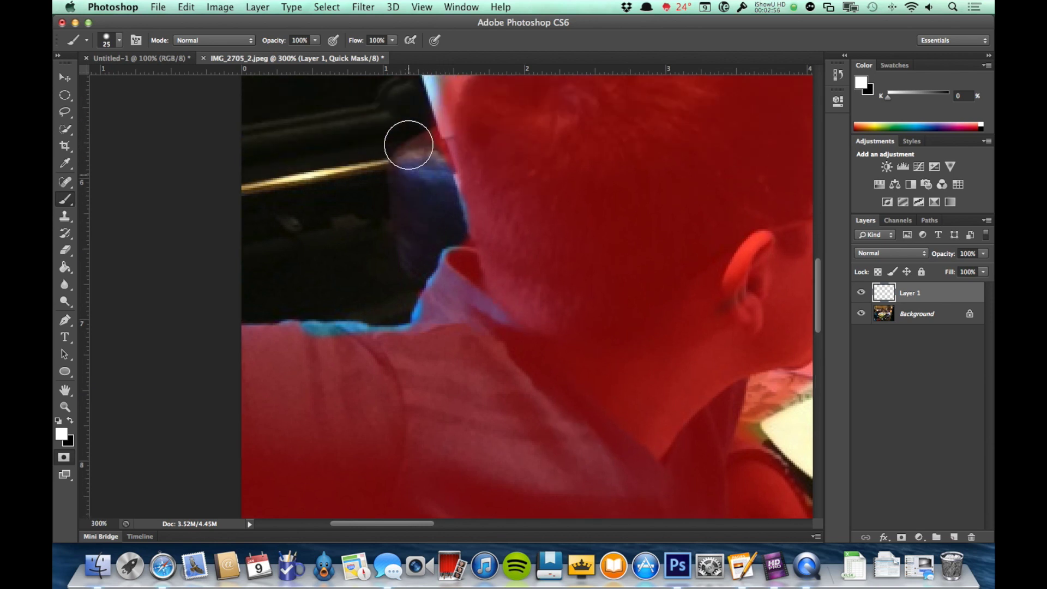
{"action": "mouse_move", "coordinate": [402, 224]}
{"action": "left_mouse_down"}
{"action": "mouse_move", "coordinate": [451, 106]}
{"action": "mouse_move", "coordinate": [392, 175]}
{"action": "left_mouse_up"}
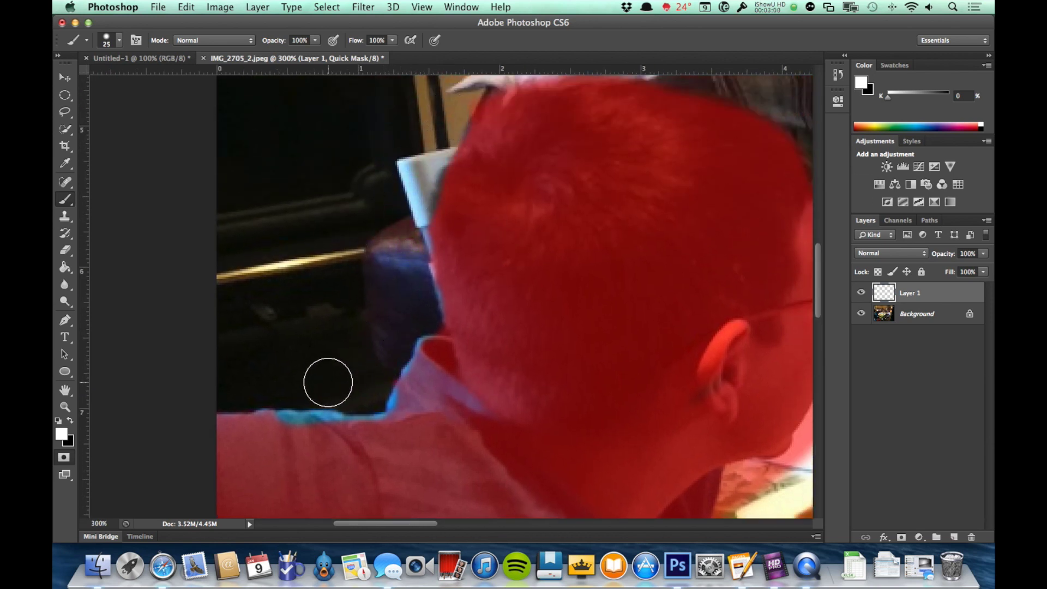
{"action": "key", "text": "x"}
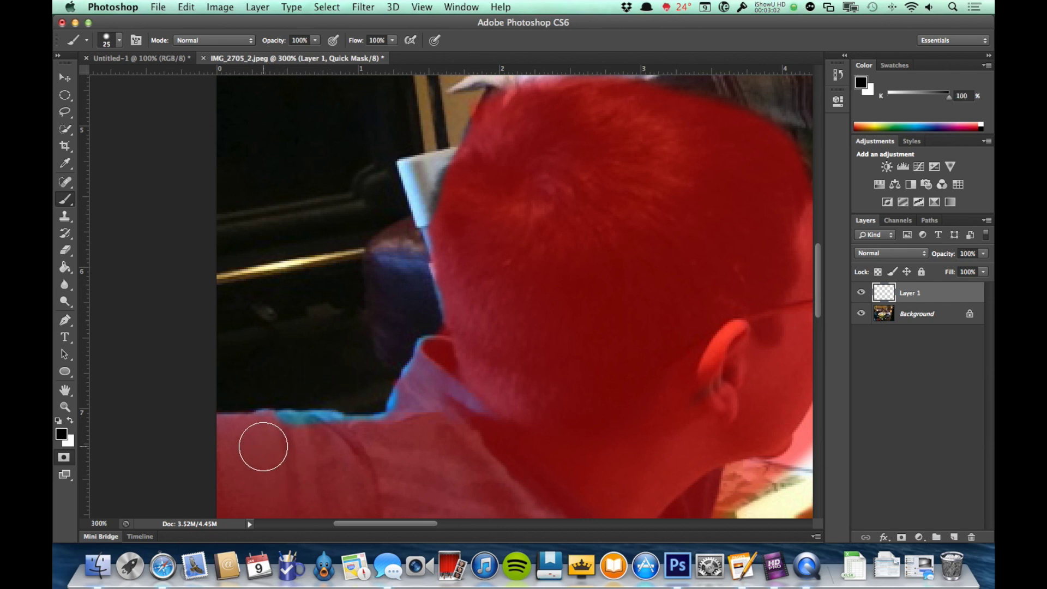
{"action": "mouse_move", "coordinate": [312, 441]}
{"action": "left_mouse_down"}
{"action": "mouse_move", "coordinate": [281, 441]}
{"action": "mouse_move", "coordinate": [354, 434]}
{"action": "mouse_move", "coordinate": [284, 430]}
{"action": "mouse_move", "coordinate": [382, 438]}
{"action": "mouse_move", "coordinate": [432, 355]}
{"action": "left_mouse_up"}
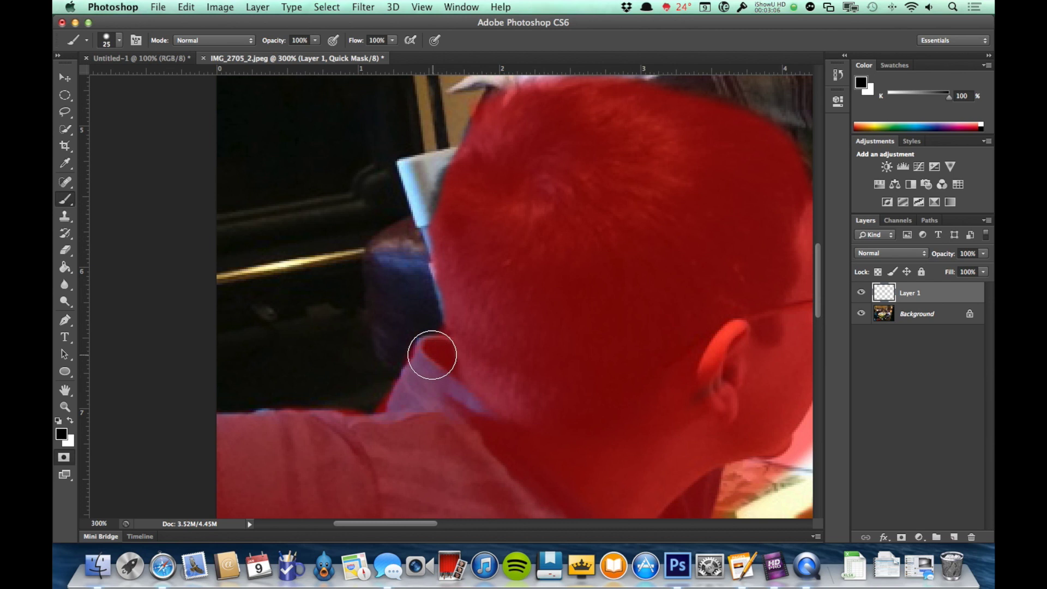
Erase the mask spill in front of the boy's face and from the tablecloth and plate beside his arm.
{"action": "scroll", "coordinate": [536, 343], "scroll_direction": "right", "scroll_amount": 2}
{"action": "scroll", "coordinate": [536, 344], "scroll_direction": "up", "scroll_amount": 1}
{"action": "scroll", "coordinate": [536, 343], "scroll_direction": "right", "scroll_amount": 3}
{"action": "scroll", "coordinate": [536, 343], "scroll_direction": "up", "scroll_amount": 2}
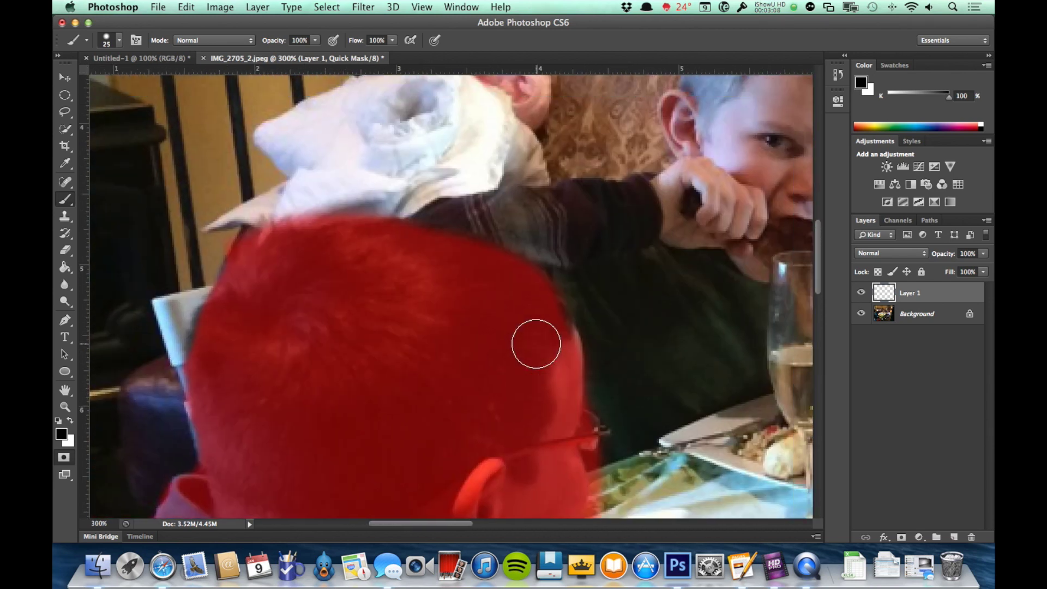
{"action": "scroll", "coordinate": [536, 343], "scroll_direction": "down", "scroll_amount": 1}
{"action": "scroll", "coordinate": [536, 343], "scroll_direction": "down", "scroll_amount": 5}
{"action": "scroll", "coordinate": [536, 343], "scroll_direction": "right", "scroll_amount": 1}
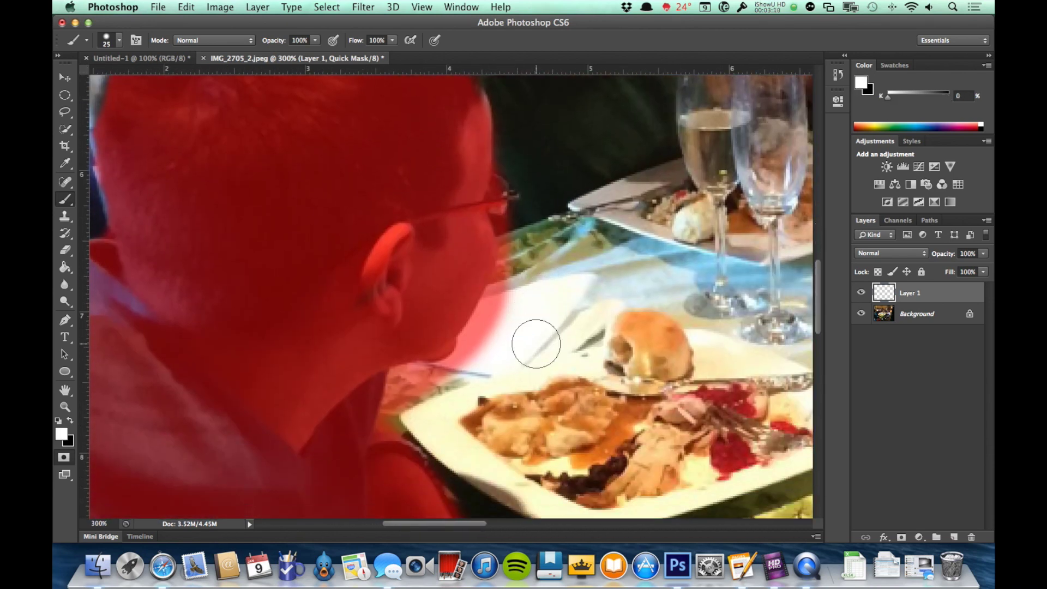
{"action": "mouse_move", "coordinate": [525, 290]}
{"action": "left_mouse_down"}
{"action": "mouse_move", "coordinate": [510, 317]}
{"action": "mouse_move", "coordinate": [512, 291]}
{"action": "mouse_move", "coordinate": [486, 356]}
{"action": "mouse_move", "coordinate": [513, 228]}
{"action": "left_mouse_up"}
{"action": "mouse_move", "coordinate": [516, 350]}
{"action": "left_mouse_down"}
{"action": "mouse_move", "coordinate": [484, 390]}
{"action": "mouse_move", "coordinate": [462, 383]}
{"action": "mouse_move", "coordinate": [462, 363]}
{"action": "mouse_move", "coordinate": [402, 391]}
{"action": "mouse_move", "coordinate": [411, 434]}
{"action": "mouse_move", "coordinate": [394, 432]}
{"action": "mouse_move", "coordinate": [421, 434]}
{"action": "left_mouse_up"}
{"action": "scroll", "coordinate": [438, 438], "scroll_direction": "down", "scroll_amount": 5}
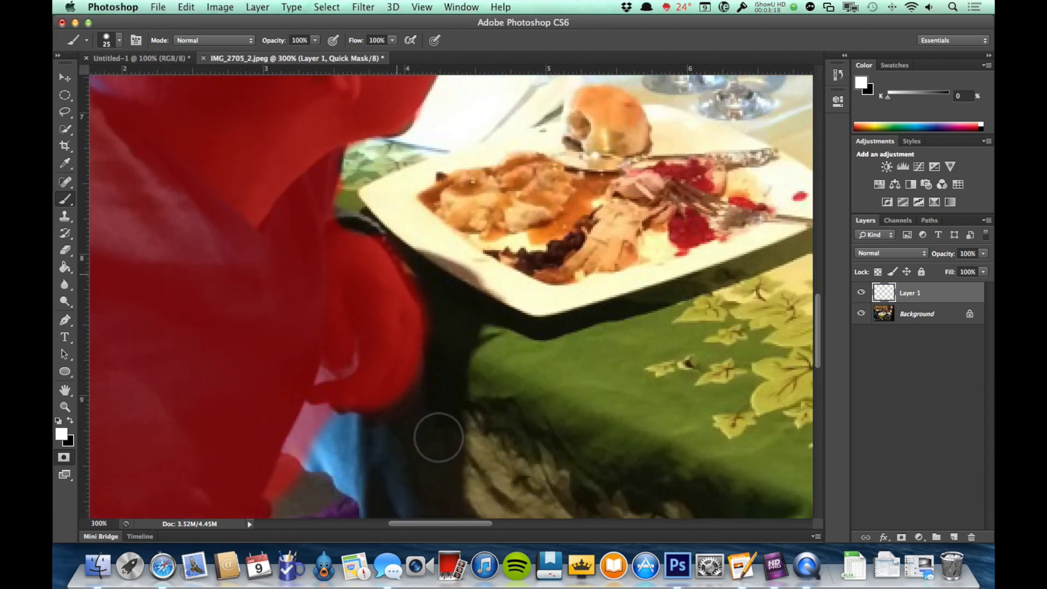
Clean the mask edge in the gap below the boy's forearm and extend the mask in black down the shirt's side.
{"action": "scroll", "coordinate": [439, 437], "scroll_direction": "down", "scroll_amount": 6}
{"action": "mouse_move", "coordinate": [312, 279]}
{"action": "left_mouse_down"}
{"action": "mouse_move", "coordinate": [299, 250]}
{"action": "mouse_move", "coordinate": [305, 216]}
{"action": "mouse_move", "coordinate": [275, 264]}
{"action": "mouse_move", "coordinate": [299, 200]}
{"action": "mouse_move", "coordinate": [283, 278]}
{"action": "mouse_move", "coordinate": [268, 248]}
{"action": "left_mouse_up"}
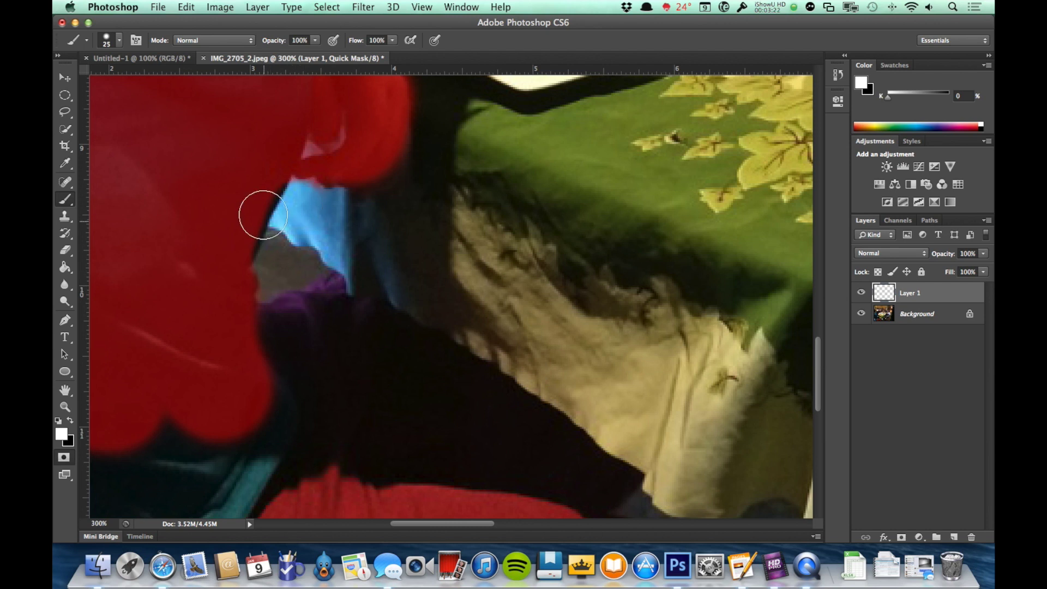
{"action": "key", "text": "x"}
{"action": "mouse_move", "coordinate": [265, 182]}
{"action": "left_mouse_down"}
{"action": "mouse_move", "coordinate": [239, 241]}
{"action": "mouse_move", "coordinate": [265, 411]}
{"action": "mouse_move", "coordinate": [220, 497]}
{"action": "mouse_move", "coordinate": [118, 486]}
{"action": "mouse_move", "coordinate": [144, 413]}
{"action": "mouse_move", "coordinate": [207, 452]}
{"action": "mouse_move", "coordinate": [256, 464]}
{"action": "mouse_move", "coordinate": [217, 497]}
{"action": "mouse_move", "coordinate": [114, 479]}
{"action": "mouse_move", "coordinate": [96, 449]}
{"action": "mouse_move", "coordinate": [123, 505]}
{"action": "mouse_move", "coordinate": [100, 505]}
{"action": "left_mouse_up"}
{"action": "scroll", "coordinate": [191, 474], "scroll_direction": "down", "scroll_amount": 6}
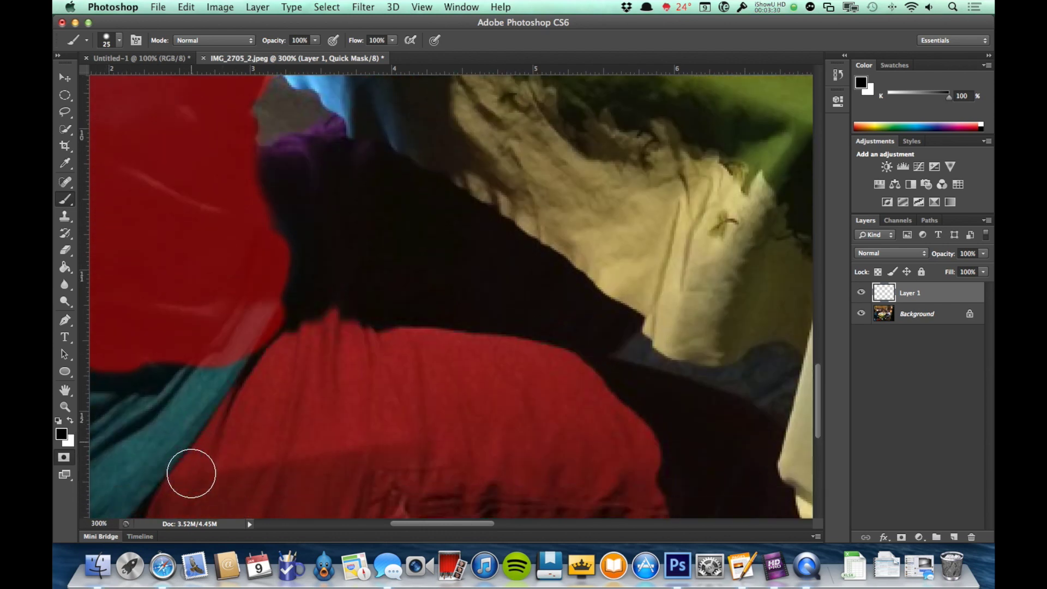
{"action": "mouse_move", "coordinate": [199, 194]}
{"action": "left_mouse_down"}
{"action": "mouse_move", "coordinate": [218, 209]}
{"action": "mouse_move", "coordinate": [103, 391]}
{"action": "mouse_move", "coordinate": [133, 168]}
{"action": "mouse_move", "coordinate": [96, 259]}
{"action": "mouse_move", "coordinate": [113, 270]}
{"action": "mouse_move", "coordinate": [179, 228]}
{"action": "mouse_move", "coordinate": [179, 210]}
{"action": "mouse_move", "coordinate": [151, 258]}
{"action": "mouse_move", "coordinate": [185, 212]}
{"action": "mouse_move", "coordinate": [130, 346]}
{"action": "mouse_move", "coordinate": [236, 174]}
{"action": "left_mouse_up"}
Fill the unmasked lower part of the shirt beside the chair in black, enlarging the brush to 70.
{"action": "scroll", "coordinate": [252, 243], "scroll_direction": "up", "scroll_amount": 10}
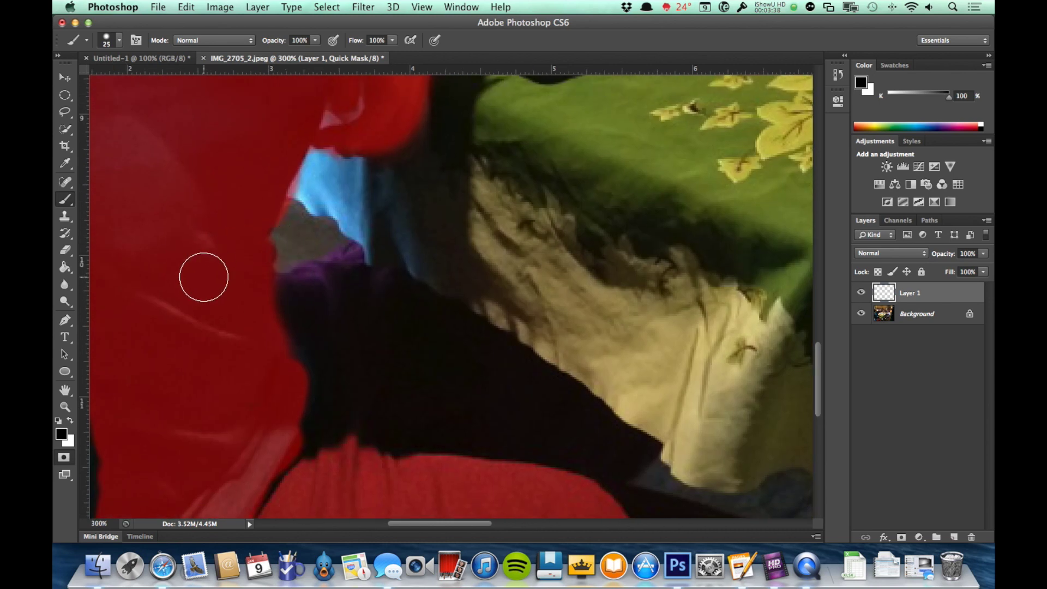
{"action": "double_click", "coordinate": [65, 406]}
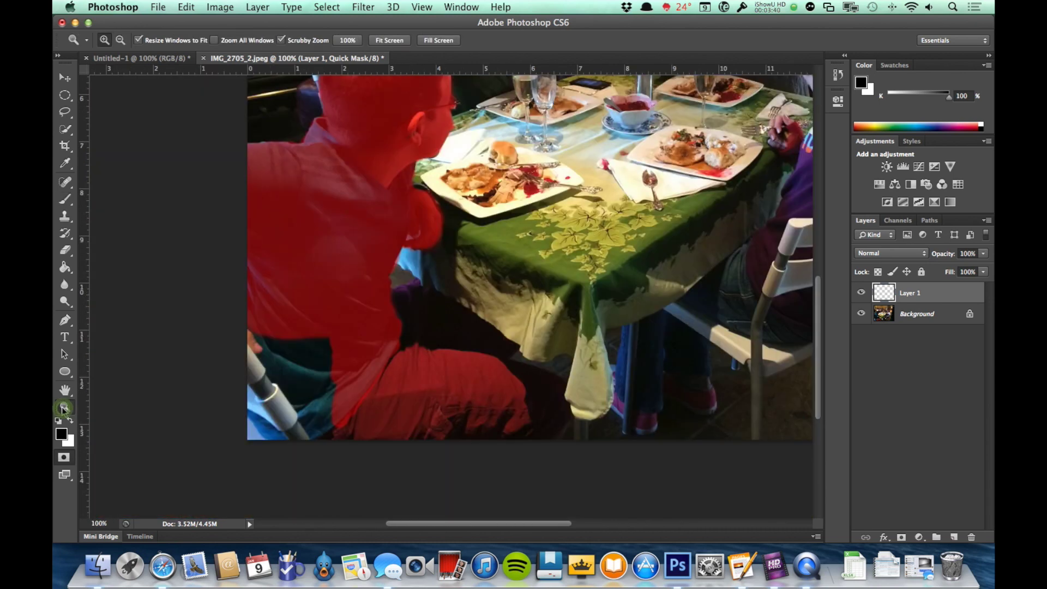
{"action": "scroll", "coordinate": [309, 333], "scroll_direction": "right", "scroll_amount": 4}
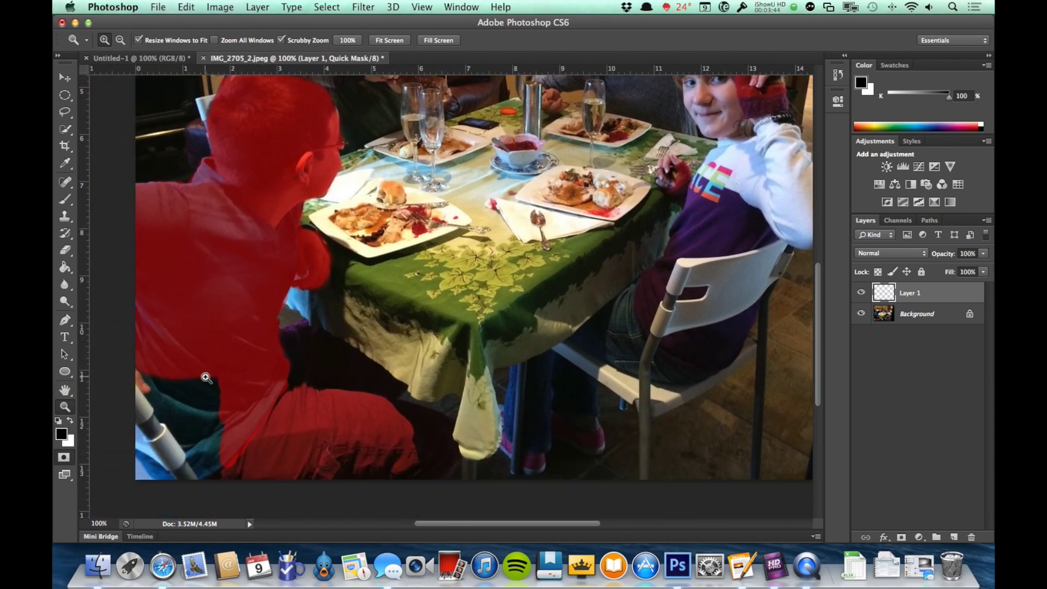
{"action": "key", "text": "b"}
{"action": "left_click_drag", "start_coordinate": [205, 381], "coordinate": [209, 404]}
{"action": "key", "text": "bracketright"}
{"action": "key", "text": "bracketright"}
{"action": "key", "text": "bracketright"}
{"action": "key", "text": "bracketright"}
{"action": "key", "text": "bracketright"}
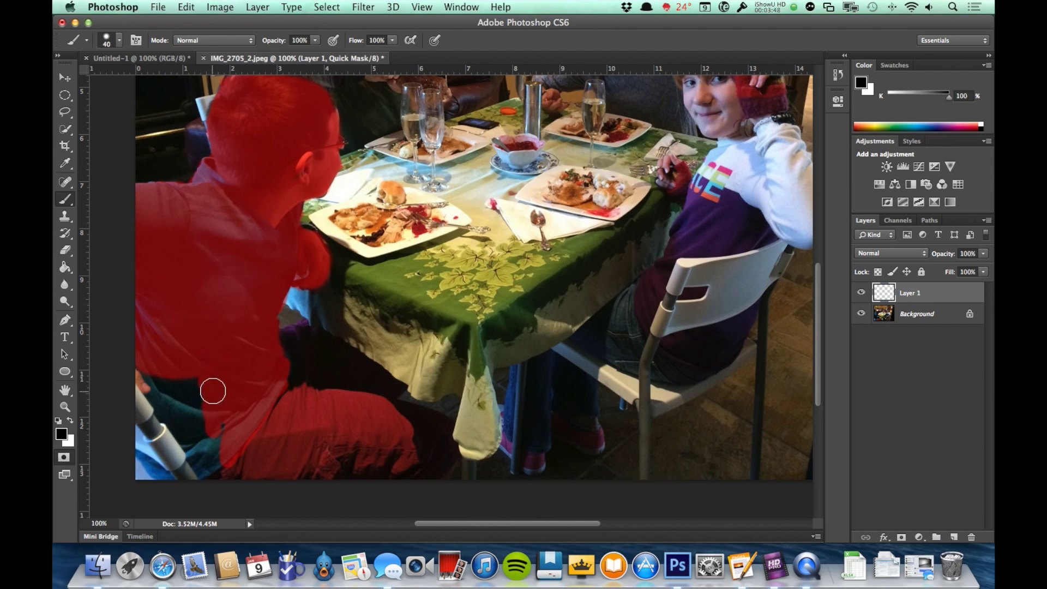
{"action": "mouse_move", "coordinate": [158, 385]}
{"action": "left_mouse_down"}
{"action": "mouse_move", "coordinate": [207, 422]}
{"action": "mouse_move", "coordinate": [214, 450]}
{"action": "mouse_move", "coordinate": [182, 420]}
{"action": "left_mouse_up"}
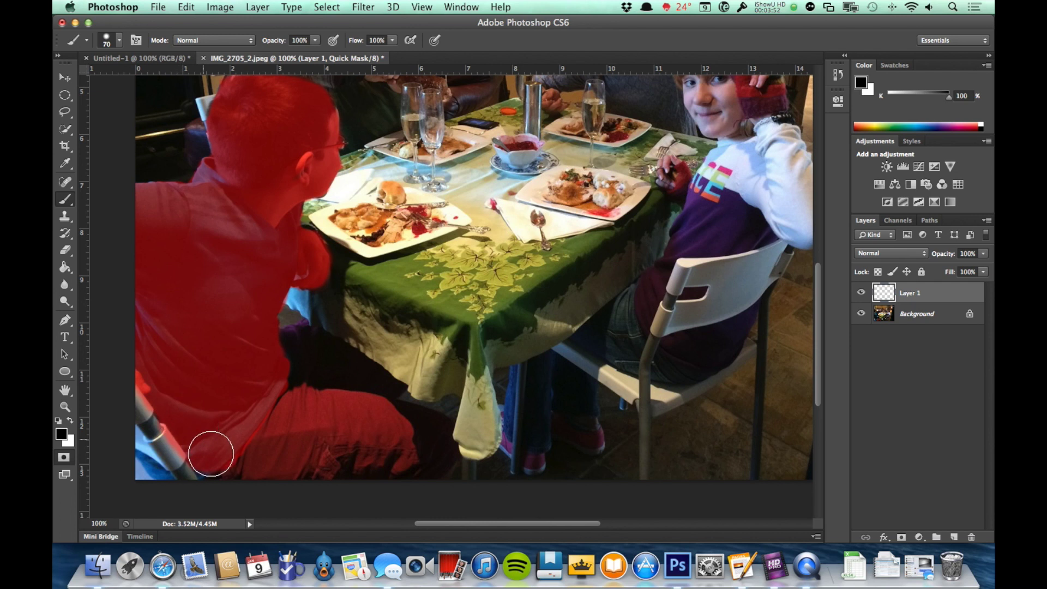
Convert the Quick Mask into a selection and add it as a layer mask on Layer 1.
{"action": "scroll", "coordinate": [275, 222], "scroll_direction": "up", "scroll_amount": 3}
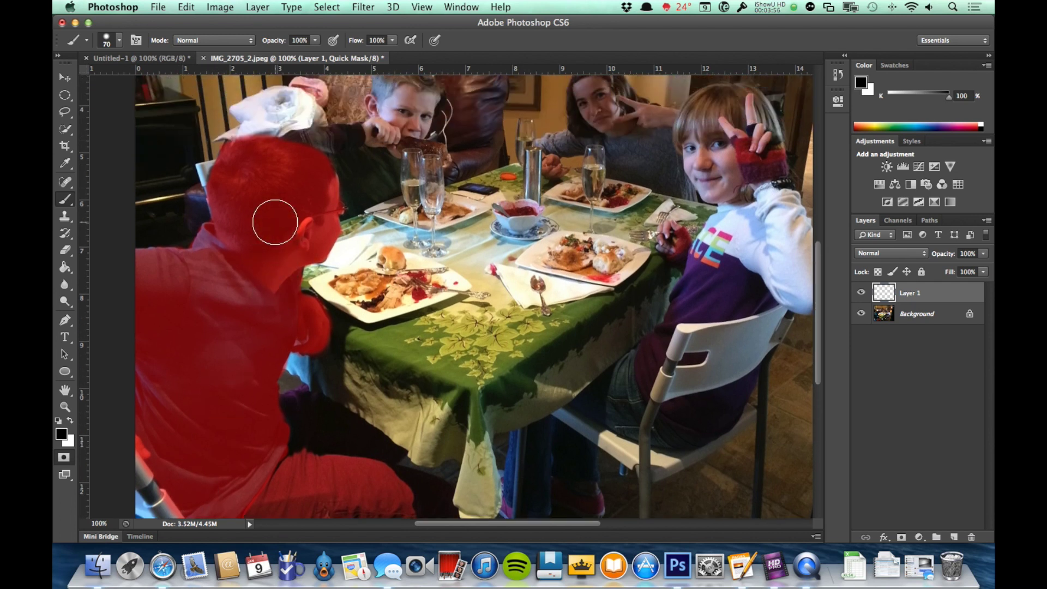
{"action": "key", "text": "q"}
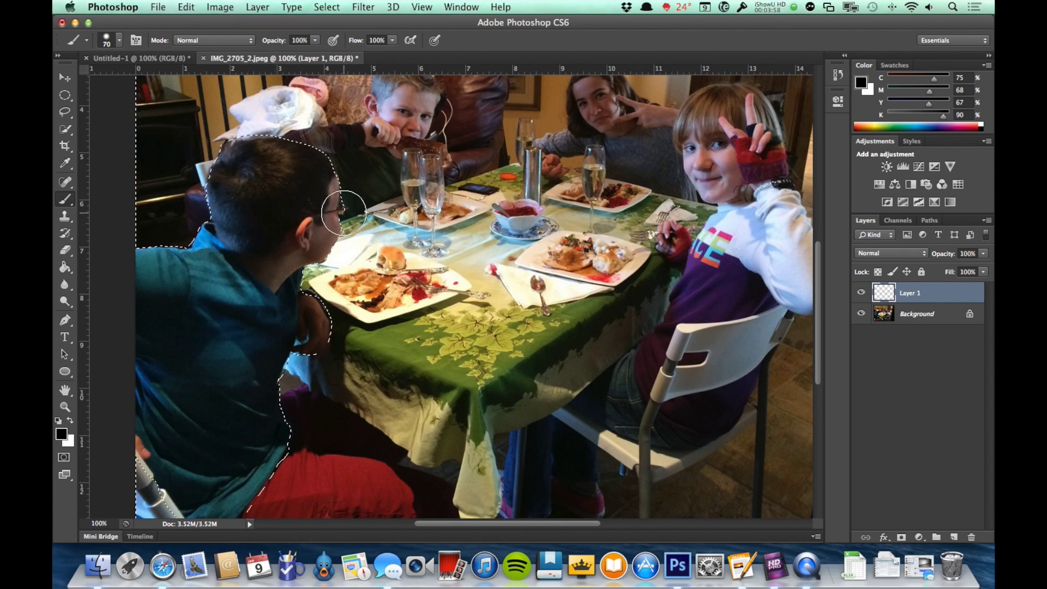
{"action": "scroll", "coordinate": [344, 214], "scroll_direction": "up", "scroll_amount": 10}
{"action": "scroll", "coordinate": [344, 213], "scroll_direction": "down", "scroll_amount": 13}
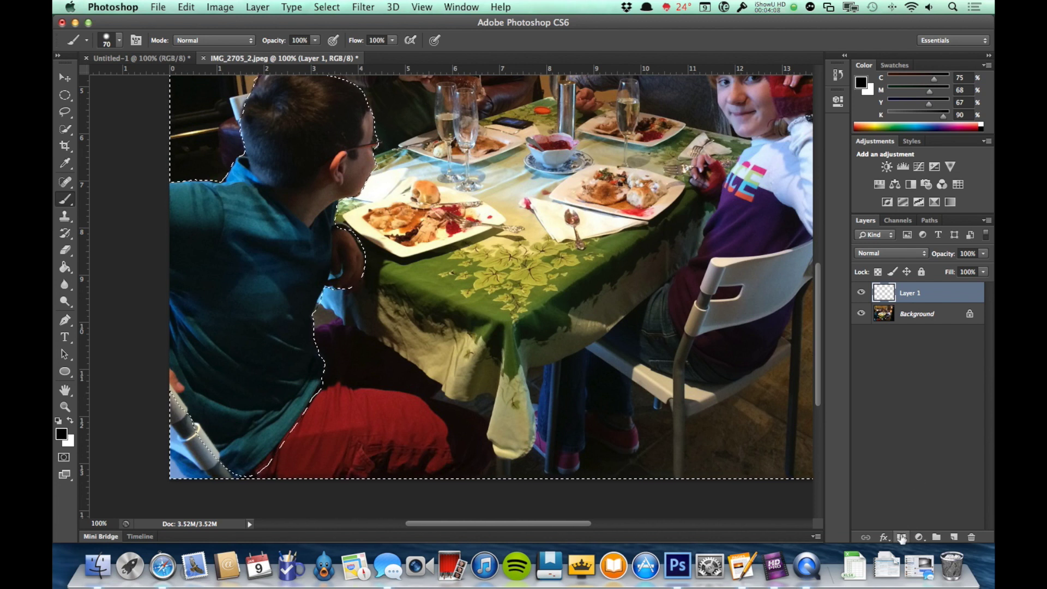
{"action": "left_click", "coordinate": [901, 536]}
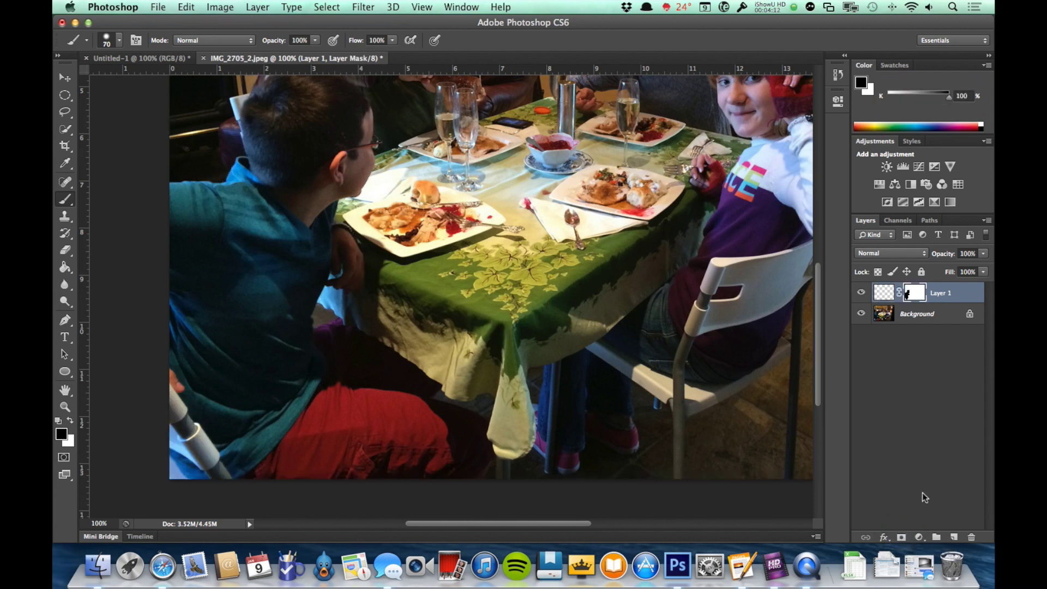
Add a Black & White adjustment layer and replace its mask with the one from Layer 1.
{"action": "left_click", "coordinate": [918, 540]}
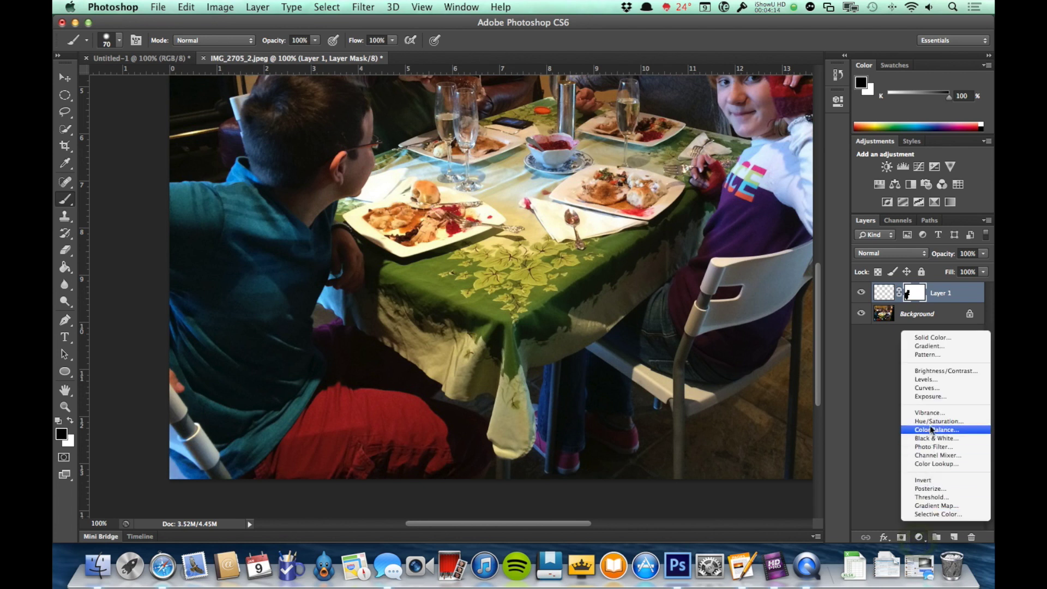
{"action": "left_click", "coordinate": [929, 439]}
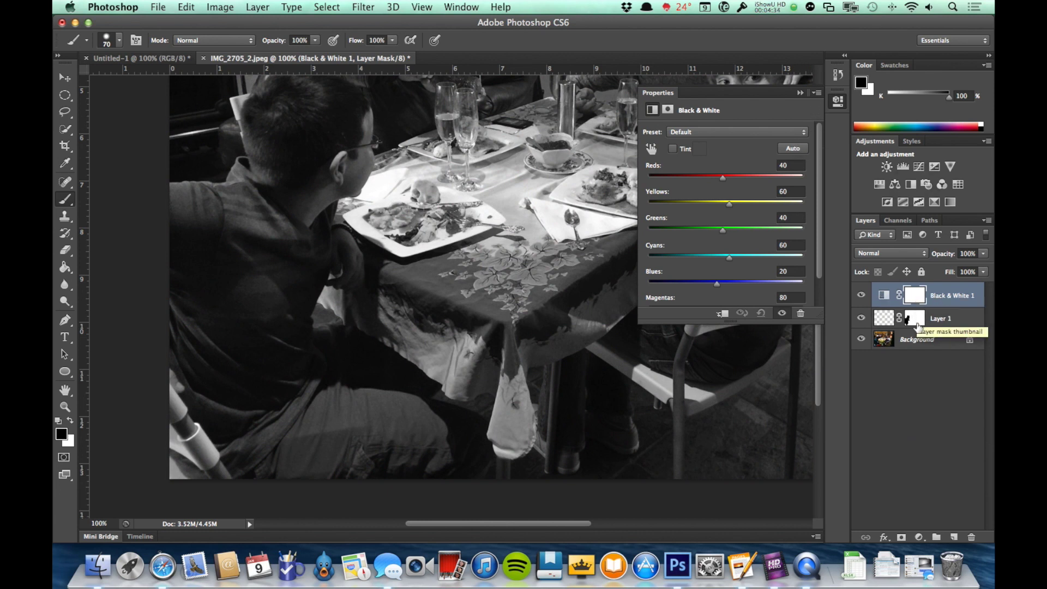
{"action": "left_click_drag", "start_coordinate": [919, 296], "coordinate": [915, 300]}
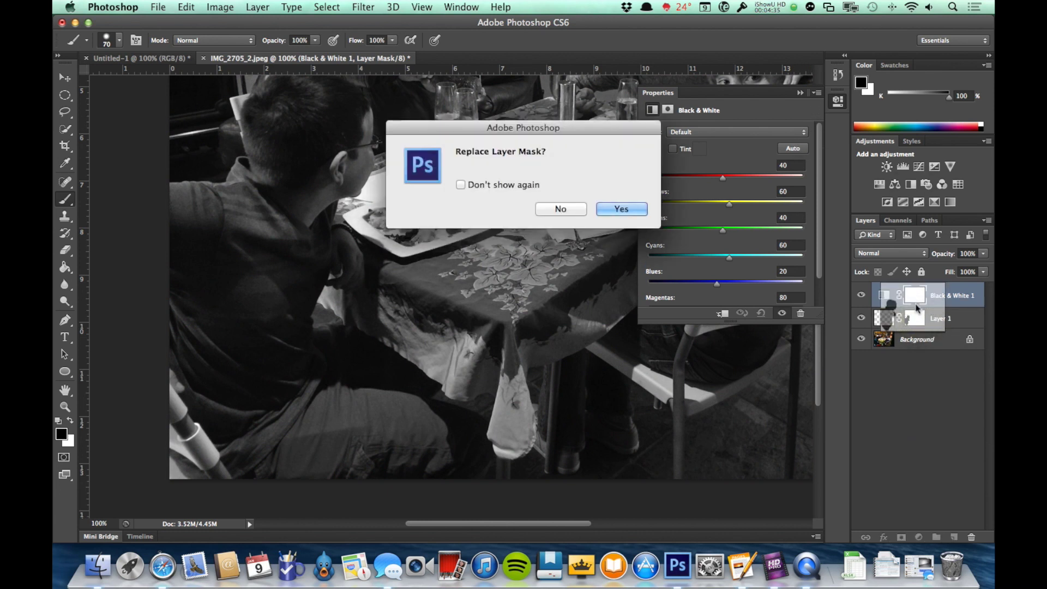
{"action": "left_click", "coordinate": [640, 214]}
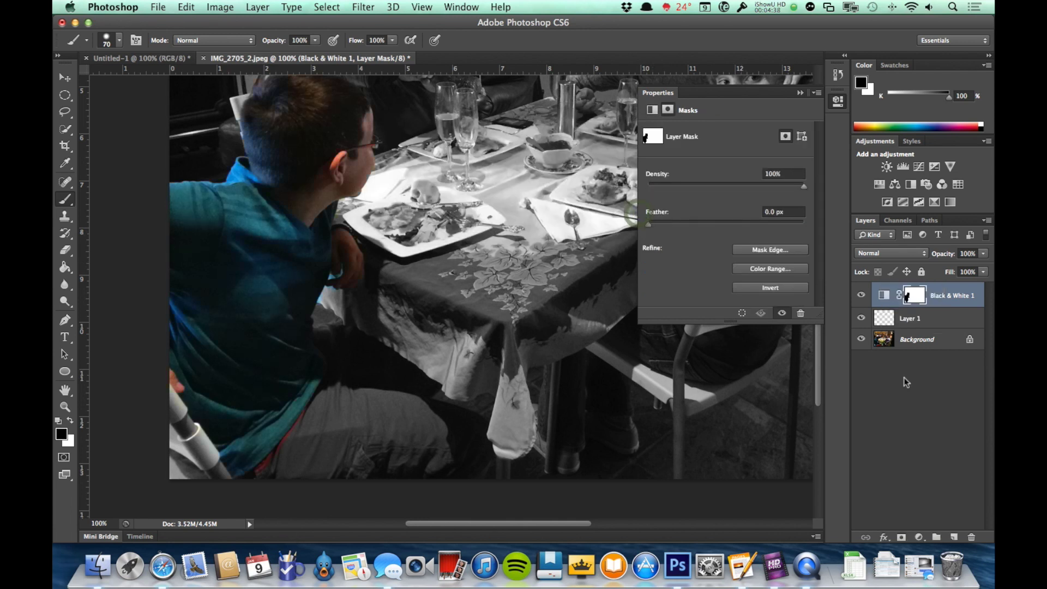
Delete the empty Layer 1 and collapse the adjustment's properties.
{"action": "left_click", "coordinate": [925, 321]}
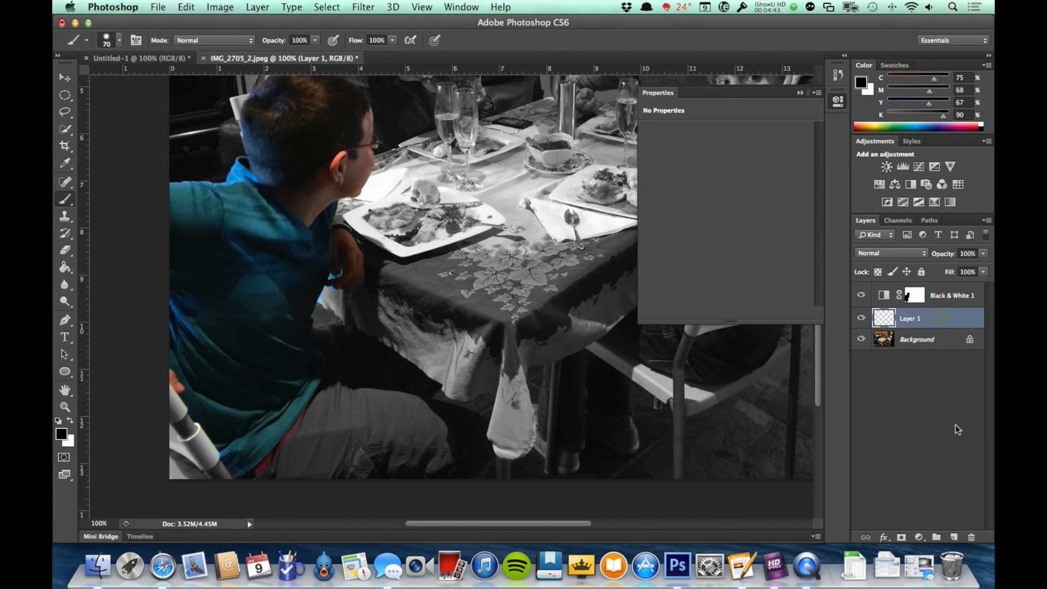
{"action": "left_click", "coordinate": [970, 536]}
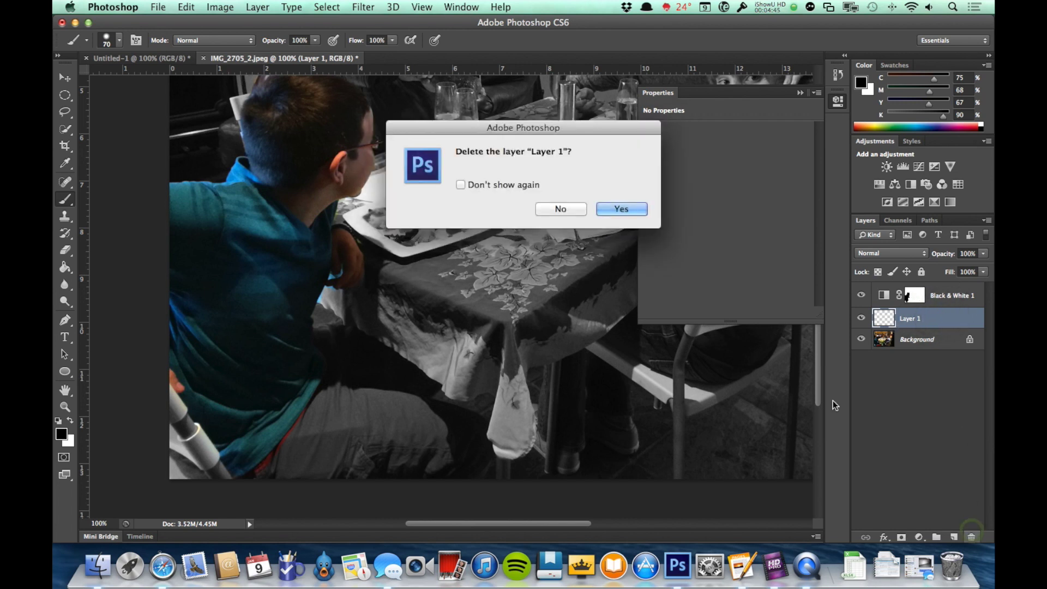
{"action": "left_click", "coordinate": [604, 209]}
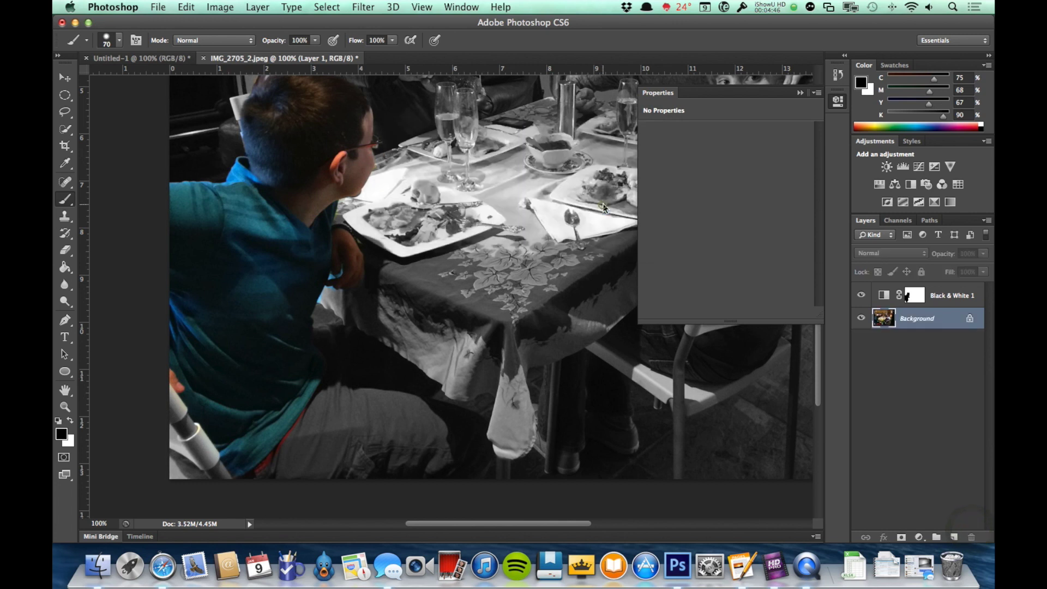
{"action": "left_click", "coordinate": [838, 104]}
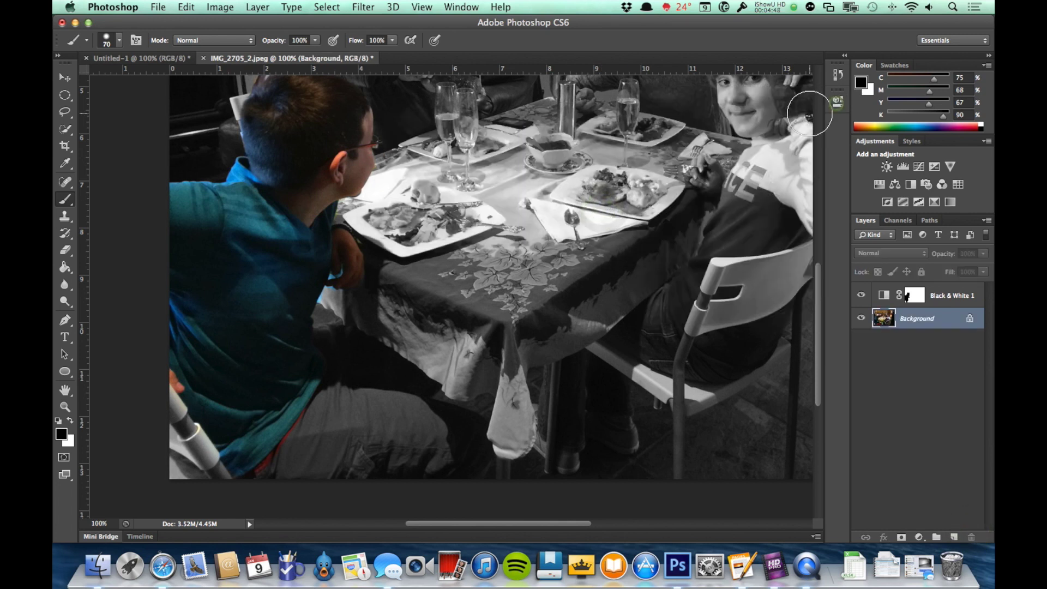
Delete the Black & White adjustment layer along with its mask and add a new empty layer above the Background.
{"action": "double_click", "coordinate": [64, 391]}
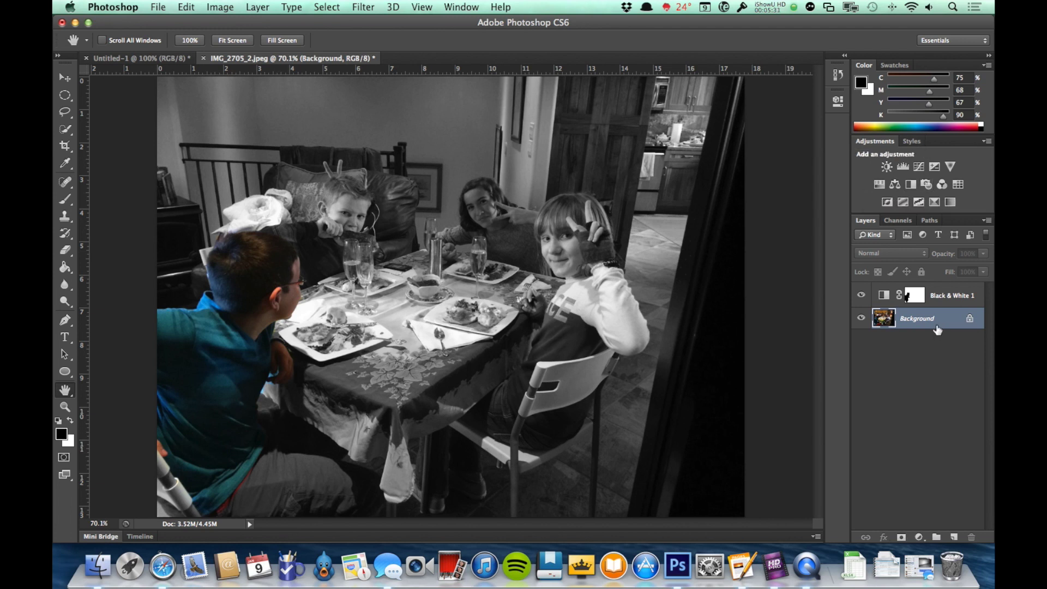
{"action": "left_click", "coordinate": [937, 304]}
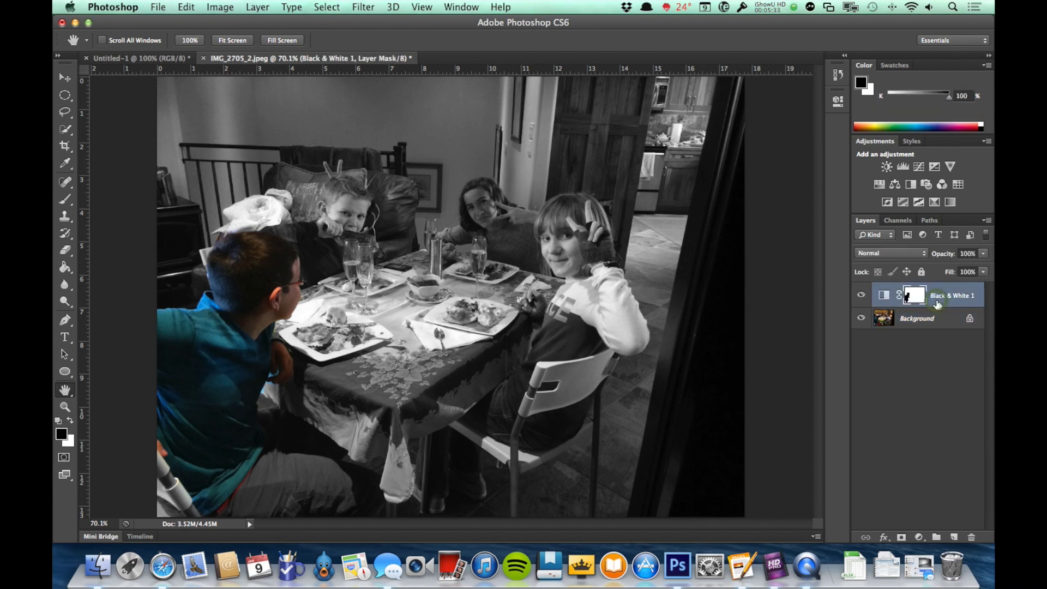
{"action": "left_click", "coordinate": [971, 538]}
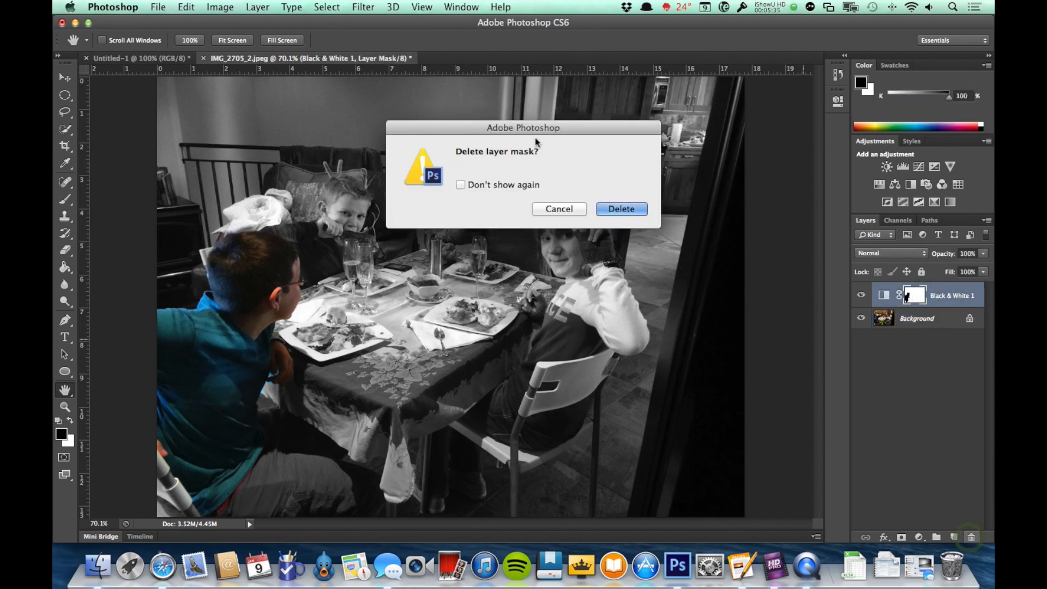
{"action": "left_click", "coordinate": [619, 209]}
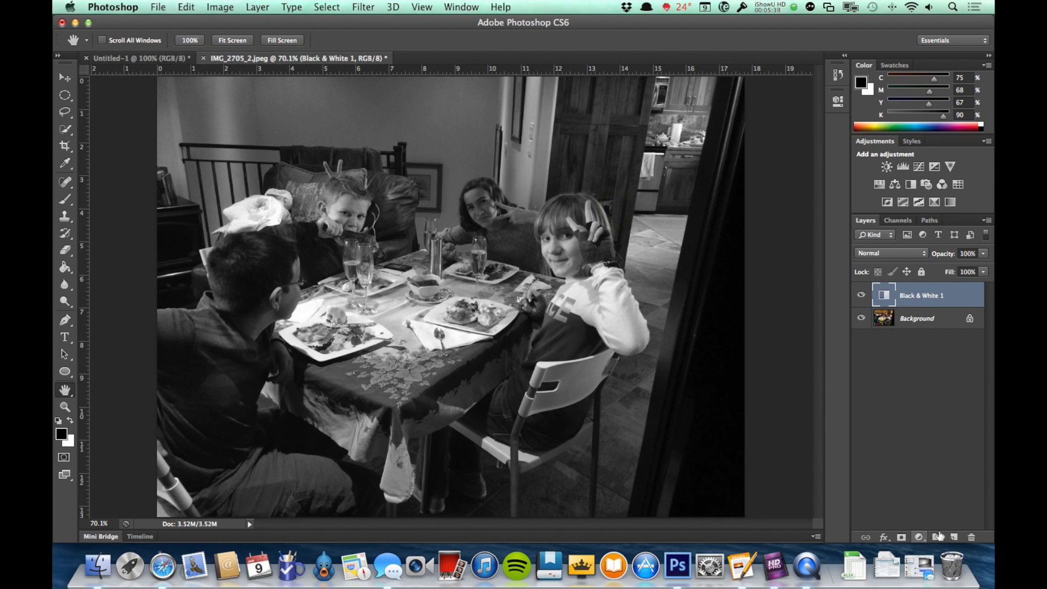
{"action": "left_click", "coordinate": [971, 537]}
{"action": "key", "text": "Return"}
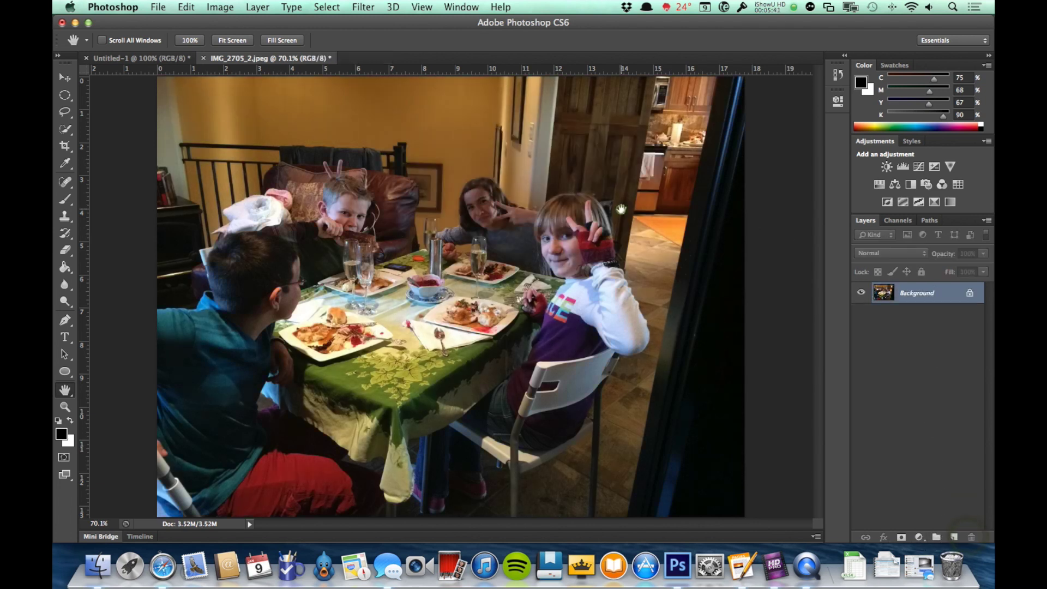
{"action": "left_click", "coordinate": [954, 537]}
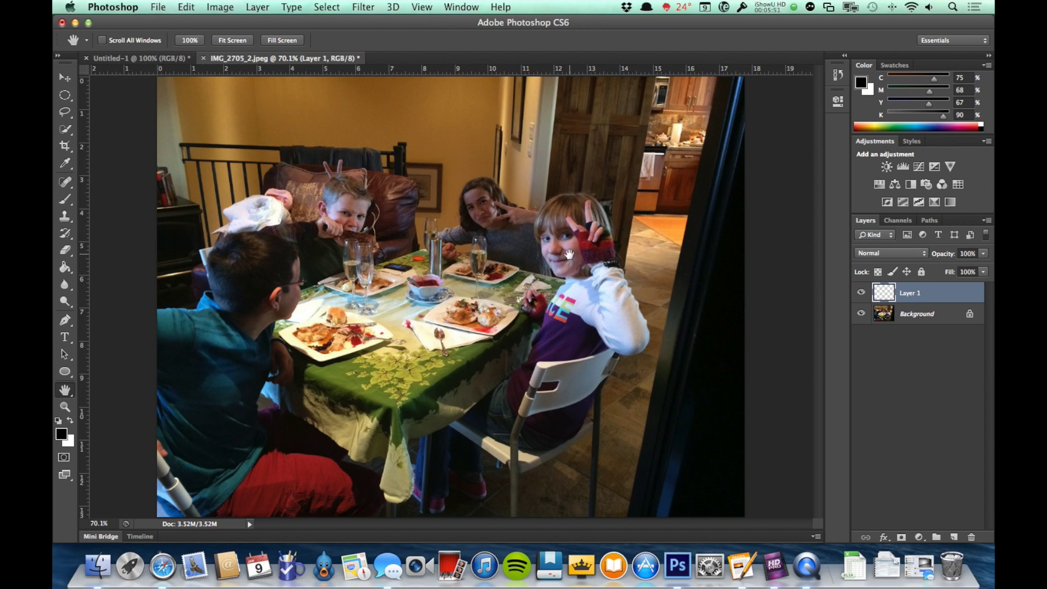
Inspect the blonde girl's face and raised hand up close for skin spots that need retouching.
{"action": "key", "text": "z"}
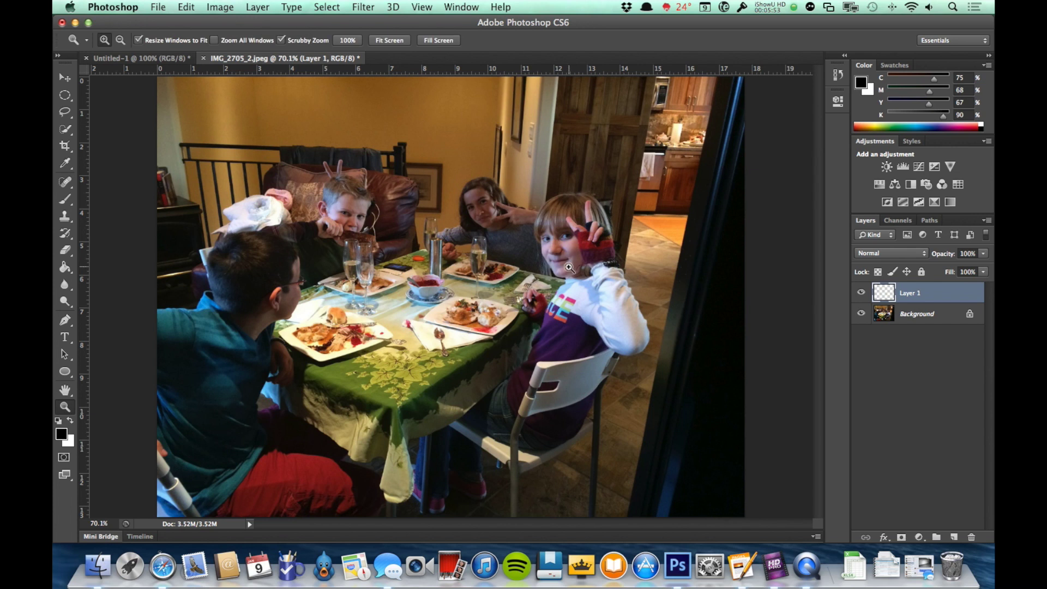
{"action": "left_click", "coordinate": [568, 267]}
{"action": "left_click", "coordinate": [569, 266]}
{"action": "left_click", "coordinate": [569, 266]}
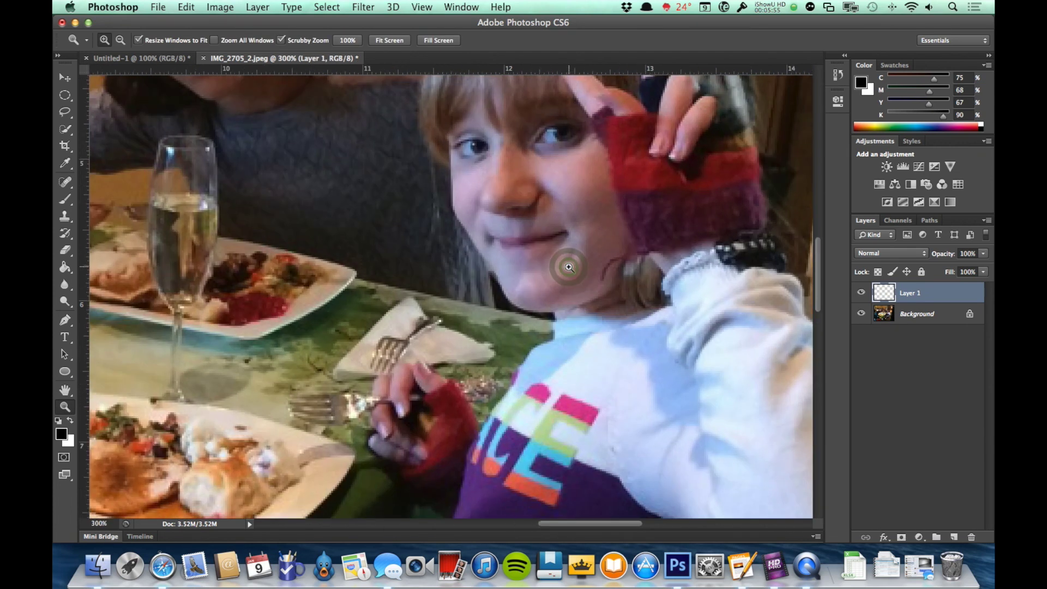
{"action": "left_click", "coordinate": [568, 267]}
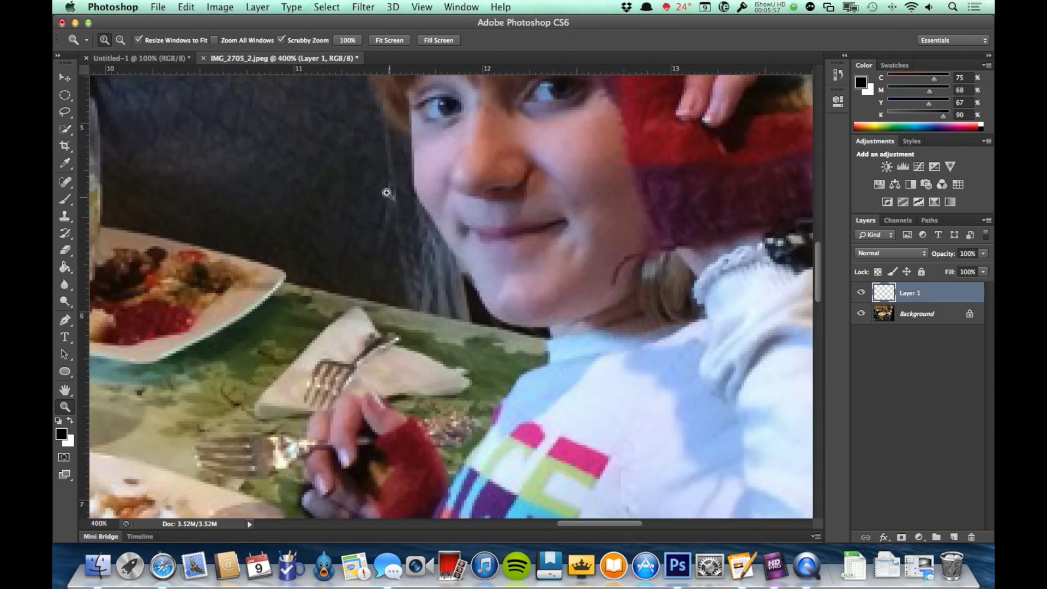
{"action": "scroll", "coordinate": [544, 275], "scroll_direction": "down", "scroll_amount": 5}
{"action": "scroll", "coordinate": [544, 276], "scroll_direction": "left", "scroll_amount": 2}
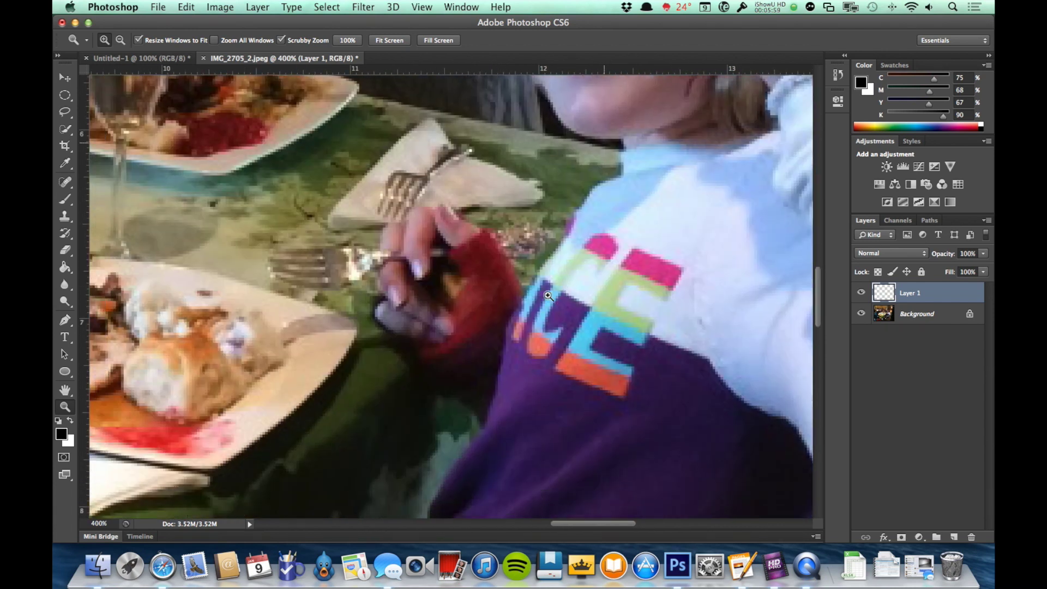
{"action": "scroll", "coordinate": [547, 296], "scroll_direction": "up", "scroll_amount": 6}
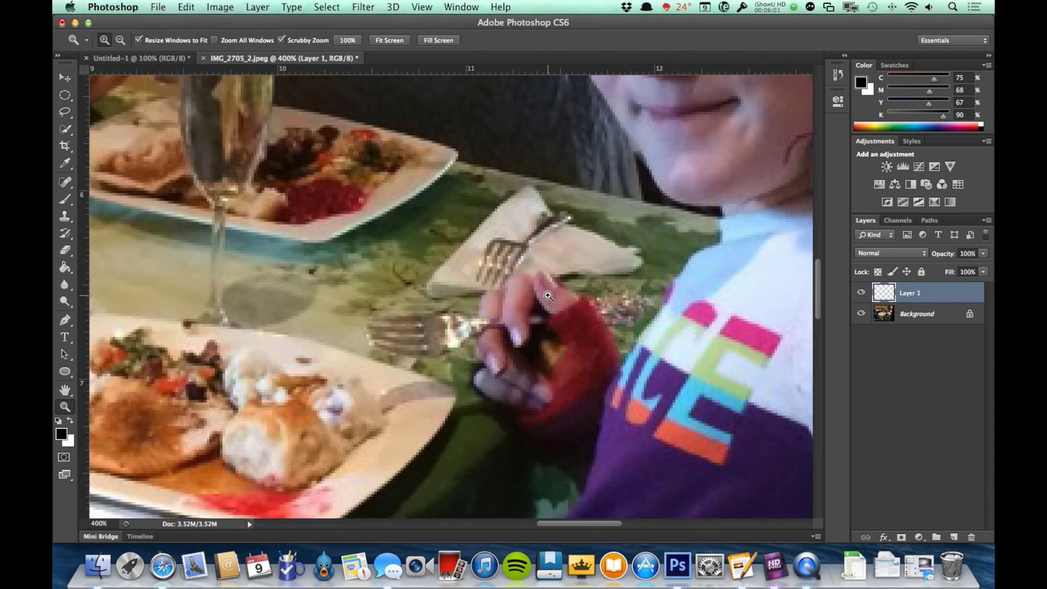
{"action": "scroll", "coordinate": [548, 295], "scroll_direction": "right", "scroll_amount": 3}
{"action": "scroll", "coordinate": [548, 295], "scroll_direction": "up", "scroll_amount": 2}
{"action": "scroll", "coordinate": [548, 296], "scroll_direction": "right", "scroll_amount": 1}
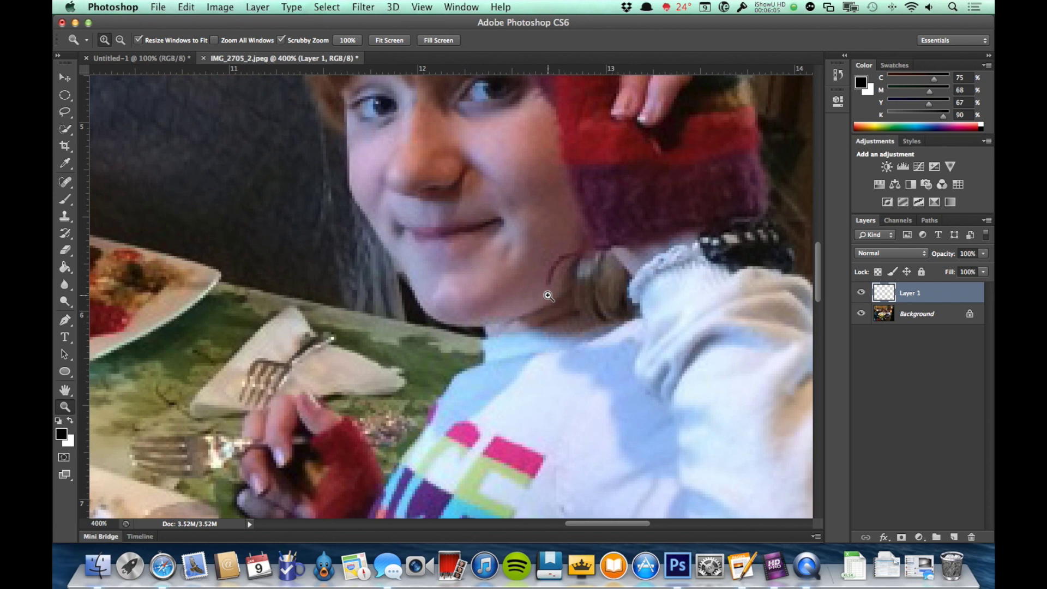
{"action": "scroll", "coordinate": [548, 296], "scroll_direction": "up", "scroll_amount": 4}
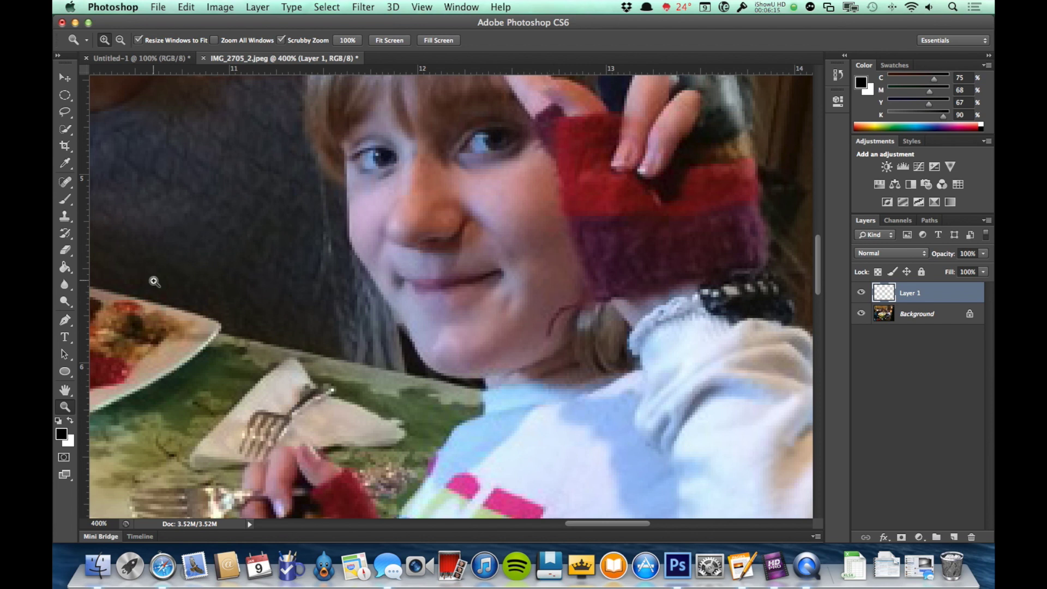
Heal the spot beside the blonde girl's mouth with the Spot Healing Brush at size 15, sampling all layers.
{"action": "left_click", "coordinate": [63, 184]}
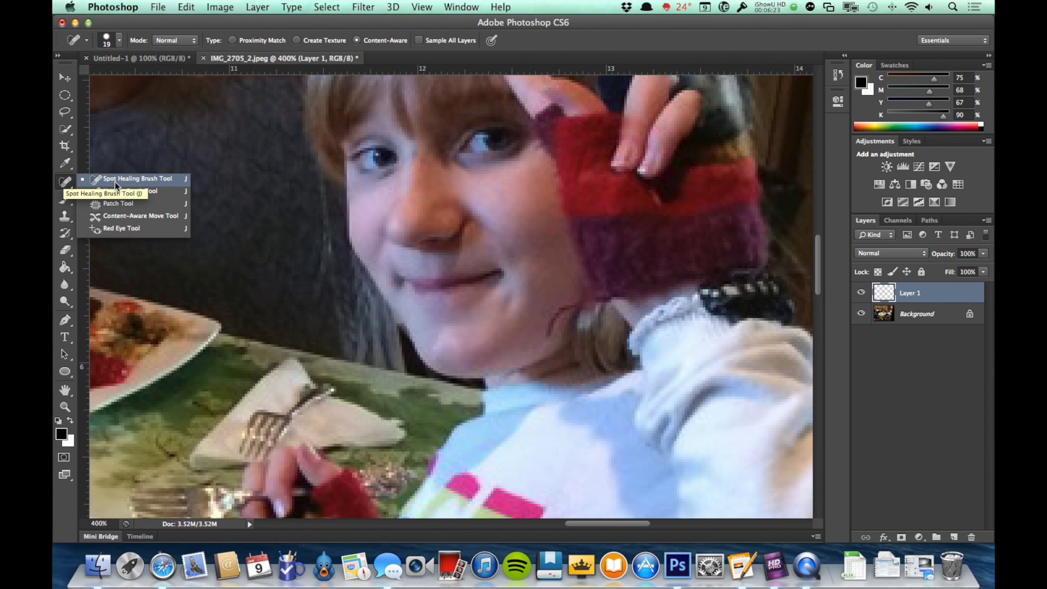
{"action": "left_click", "coordinate": [114, 181]}
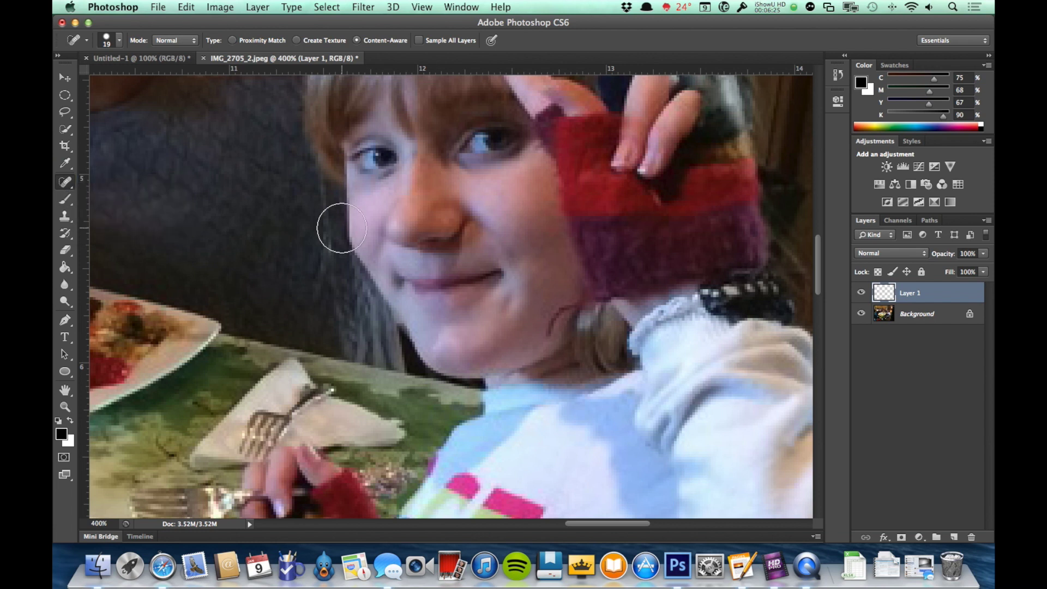
{"action": "key", "text": "bracketleft"}
{"action": "key", "text": "bracketright"}
{"action": "left_click", "coordinate": [507, 302]}
{"action": "key", "text": "bracketleft"}
{"action": "left_click", "coordinate": [510, 304]}
{"action": "left_click", "coordinate": [518, 296]}
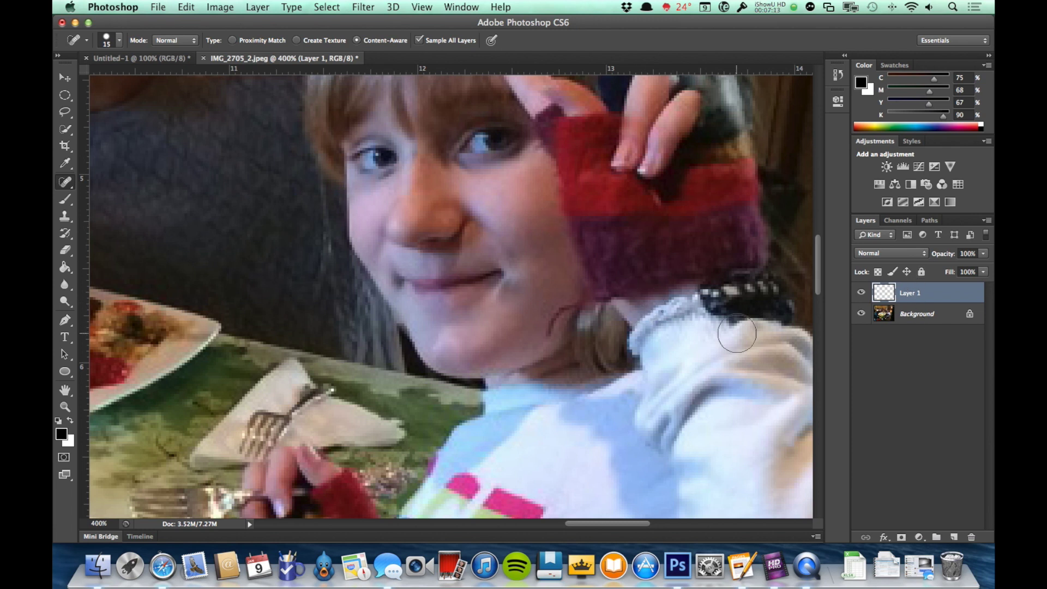
{"action": "left_click", "coordinate": [519, 280]}
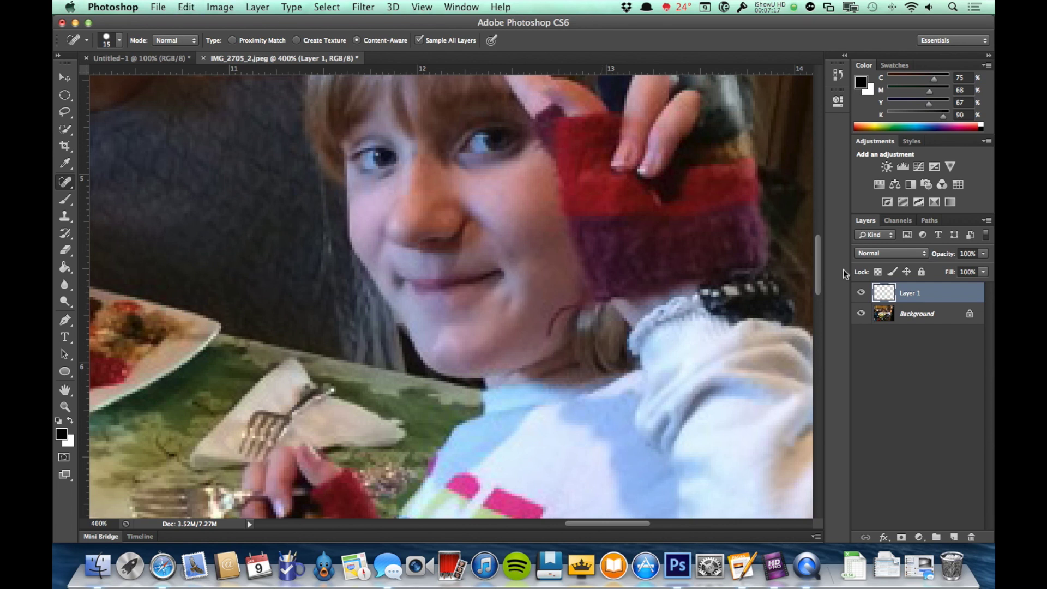
Undo the spot healing strokes and try healing the same cheek spot with a brush size of 10.
{"action": "key", "text": "super+z"}
{"action": "key", "text": "super+z"}
{"action": "key", "text": "super+z"}
{"action": "key", "text": "super+z"}
{"action": "key", "text": "super+z"}
{"action": "key", "text": "bracketleft"}
{"action": "mouse_move", "coordinate": [501, 307]}
{"action": "left_mouse_down"}
{"action": "mouse_move", "coordinate": [564, 311]}
{"action": "mouse_move", "coordinate": [506, 302]}
{"action": "left_mouse_up"}
Heal the cheek spot using the Healing Brush at size 15, sampling clean skin below her eye from All Layers.
{"action": "left_click", "coordinate": [63, 186]}
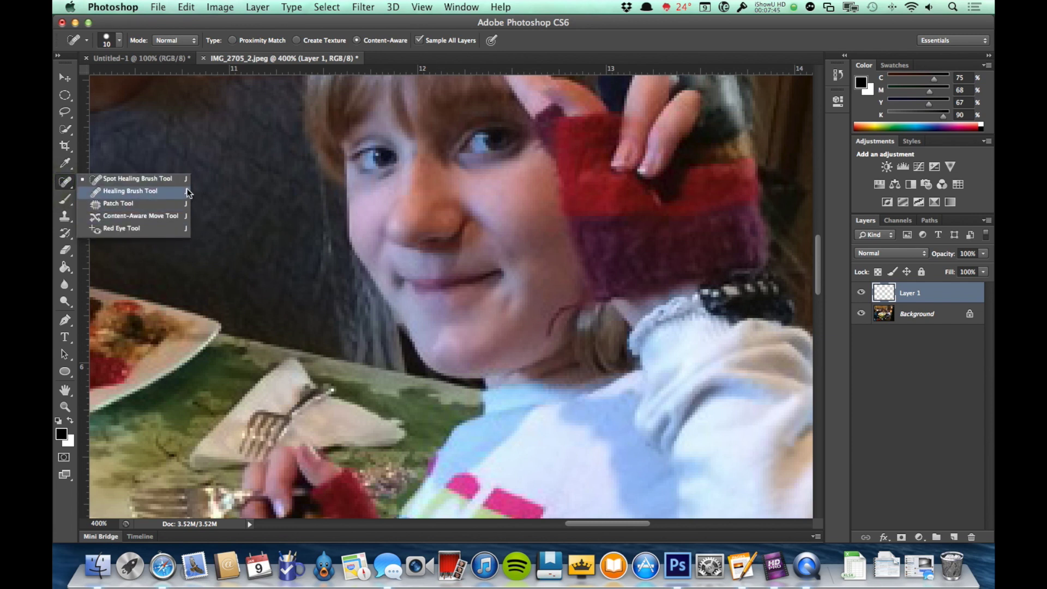
{"action": "left_click", "coordinate": [130, 191]}
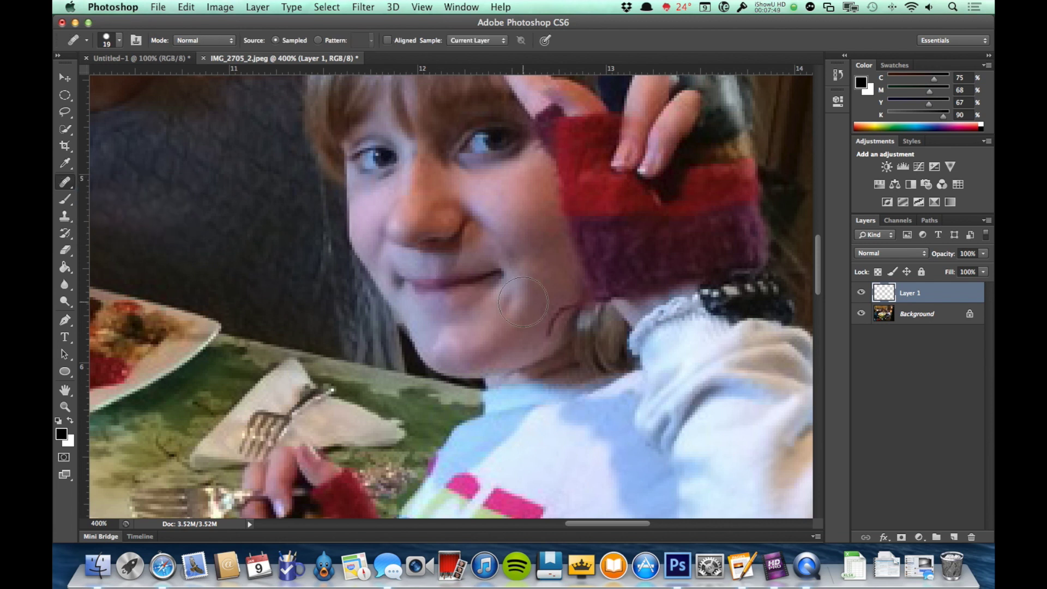
{"action": "scroll", "coordinate": [523, 301], "scroll_direction": "up", "scroll_amount": 2}
{"action": "scroll", "coordinate": [522, 301], "scroll_direction": "left", "scroll_amount": 3}
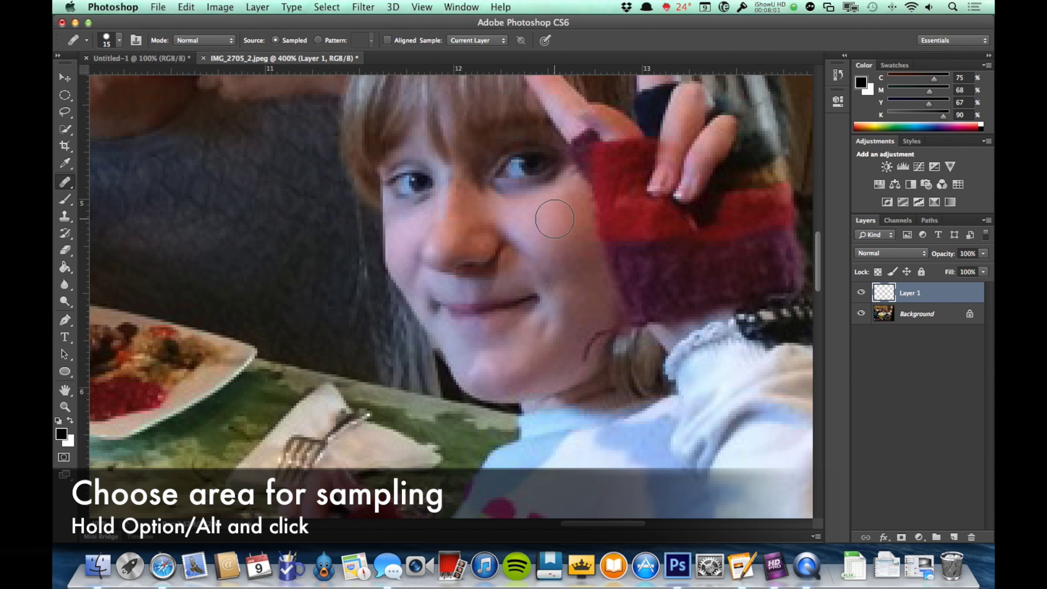
{"action": "left_click", "coordinate": [554, 218], "text": "alt"}
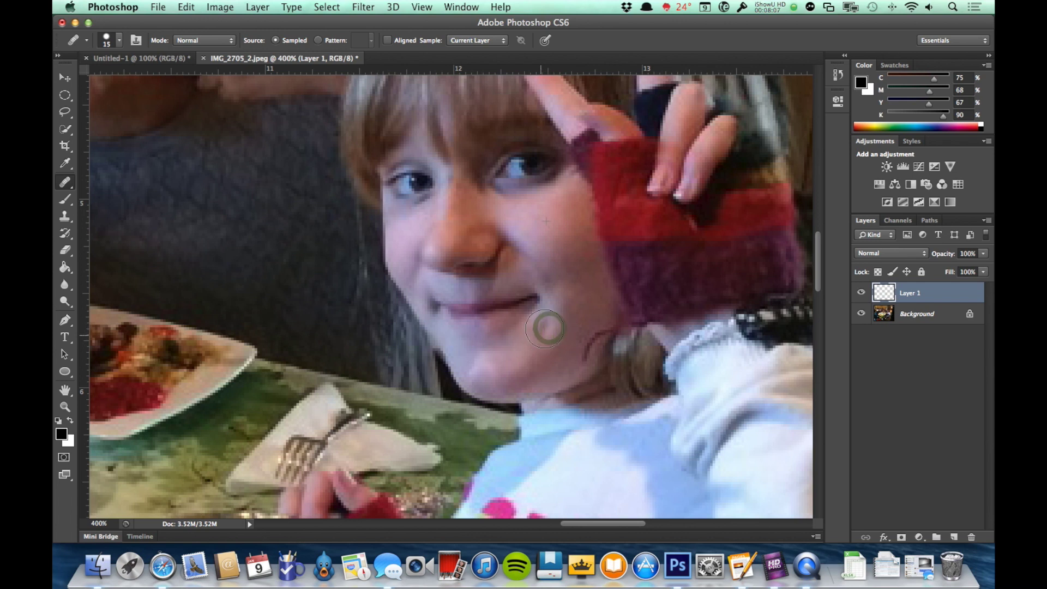
{"action": "left_click", "coordinate": [470, 42]}
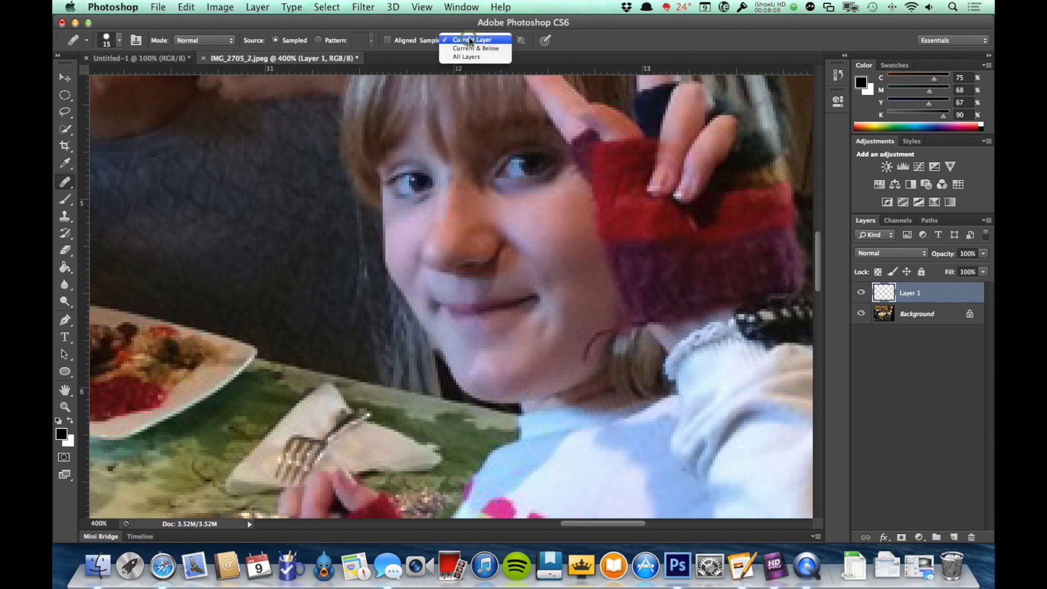
{"action": "left_click", "coordinate": [475, 57]}
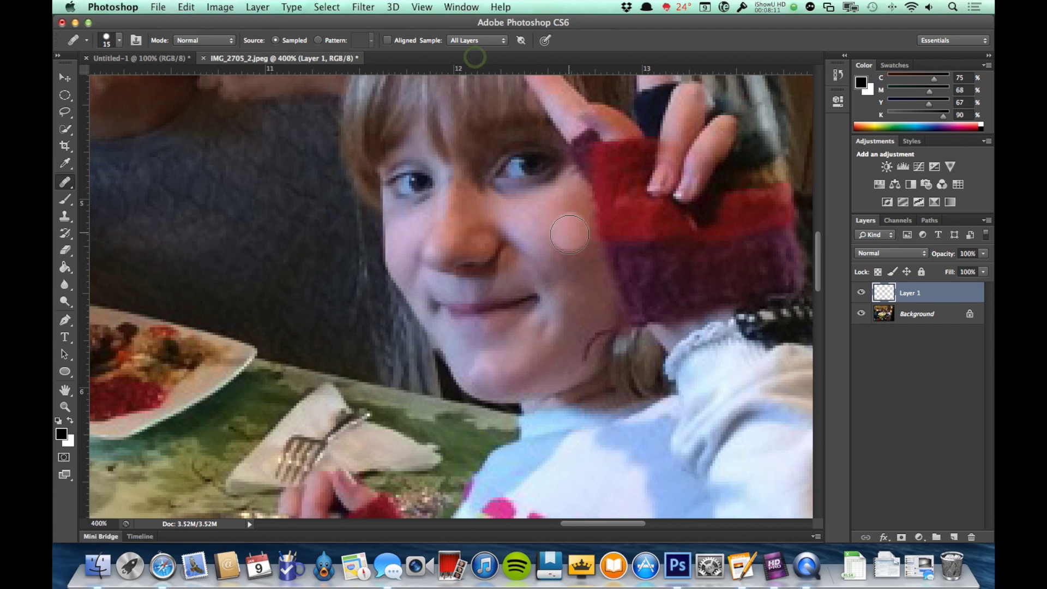
{"action": "left_click", "coordinate": [546, 328]}
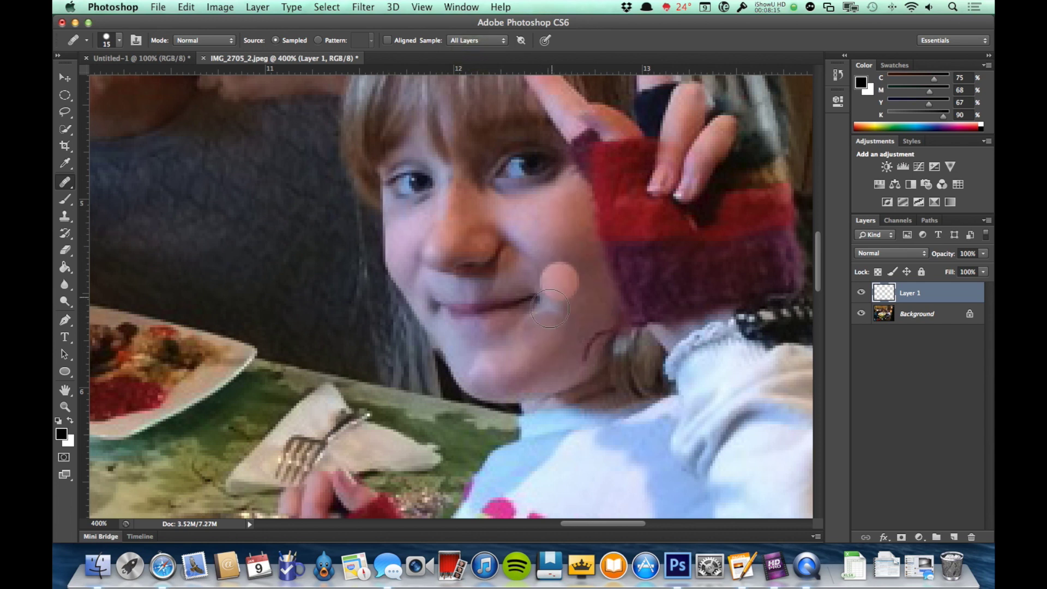
{"action": "left_click", "coordinate": [546, 328]}
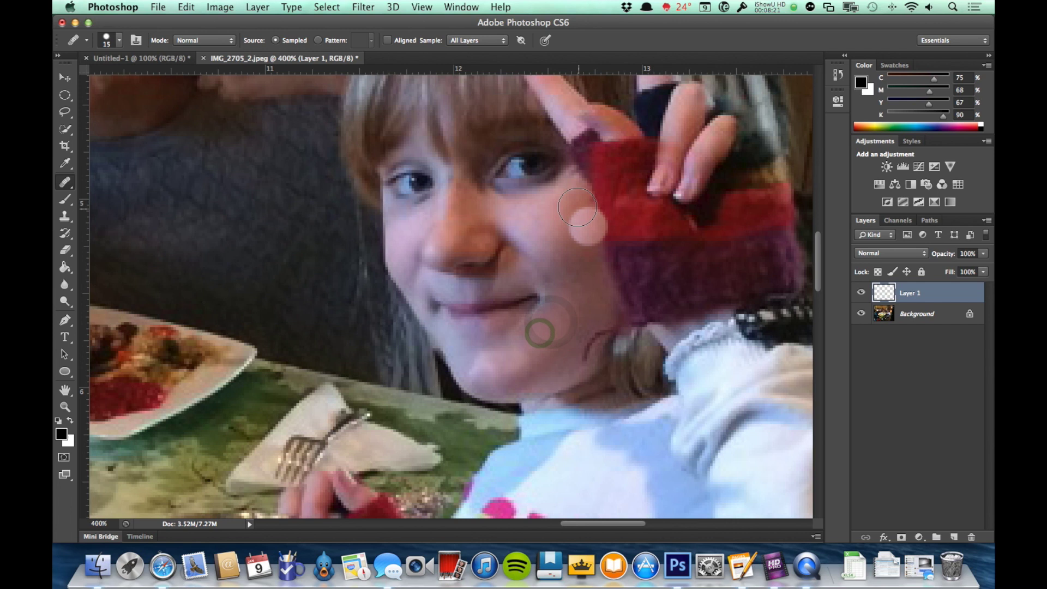
Undo the Healing Brush strokes on the blonde girl's cheek.
{"action": "key", "text": "super+z"}
{"action": "key", "text": "super+z"}
{"action": "key", "text": "super+z"}
{"action": "key", "text": "super+z"}
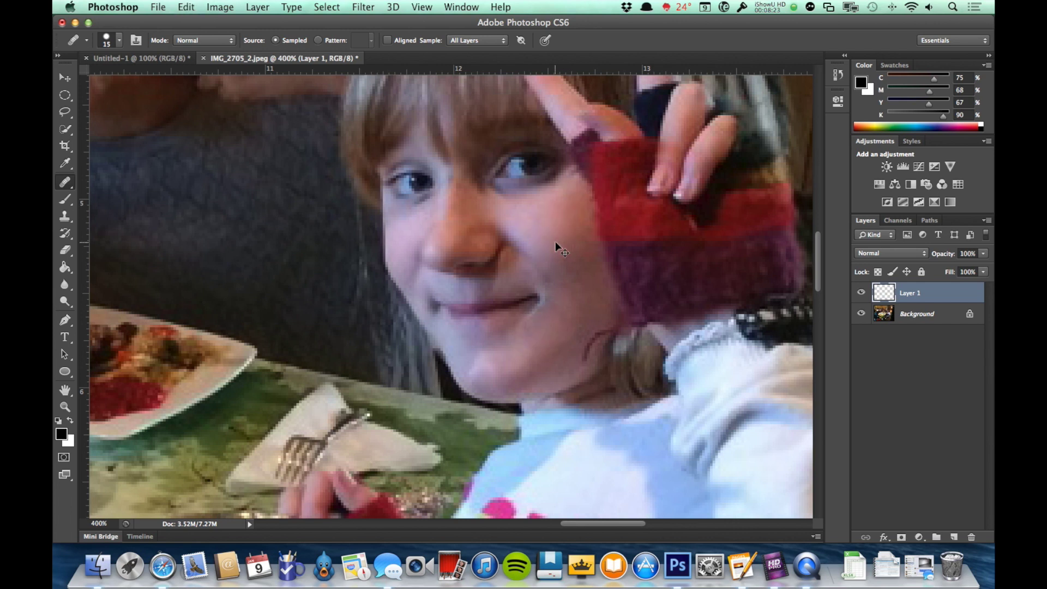
{"action": "key", "text": "super+z"}
{"action": "key", "text": "super+z"}
{"action": "key", "text": "super+z"}
{"action": "key", "text": "super+z"}
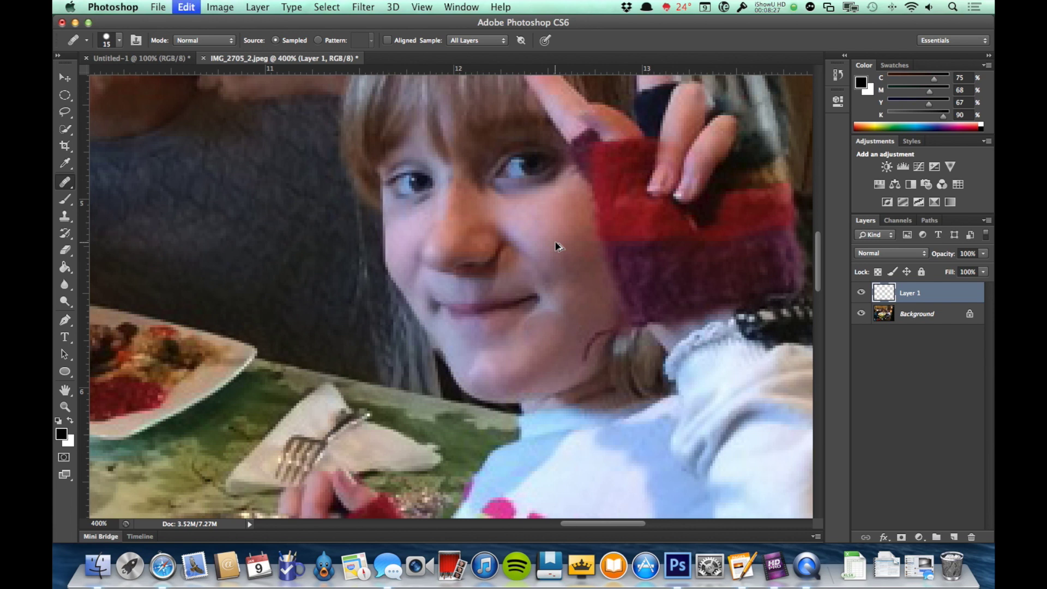
{"action": "key", "text": "super+z"}
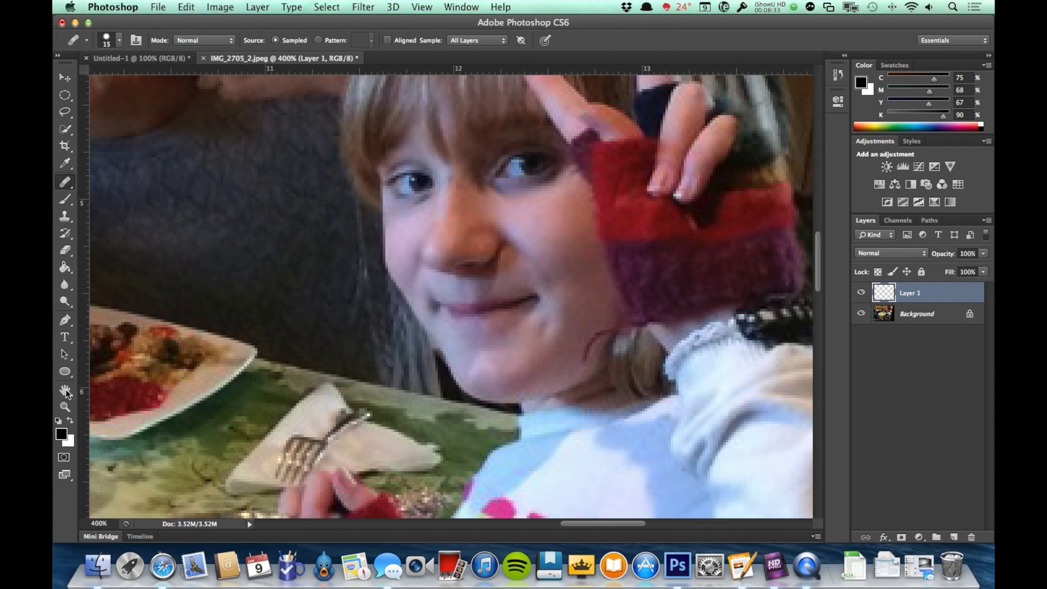
Activate the Clone Stamp tool with a brush size of 125, large enough to cover the dark-haired girl's face.
{"action": "double_click", "coordinate": [65, 406]}
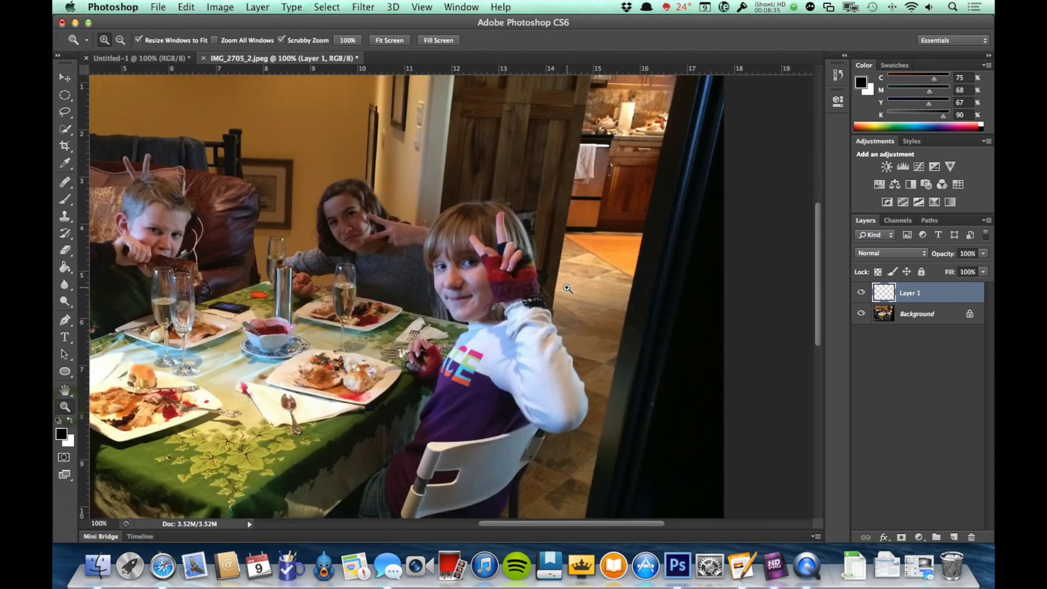
{"action": "left_click", "coordinate": [406, 244]}
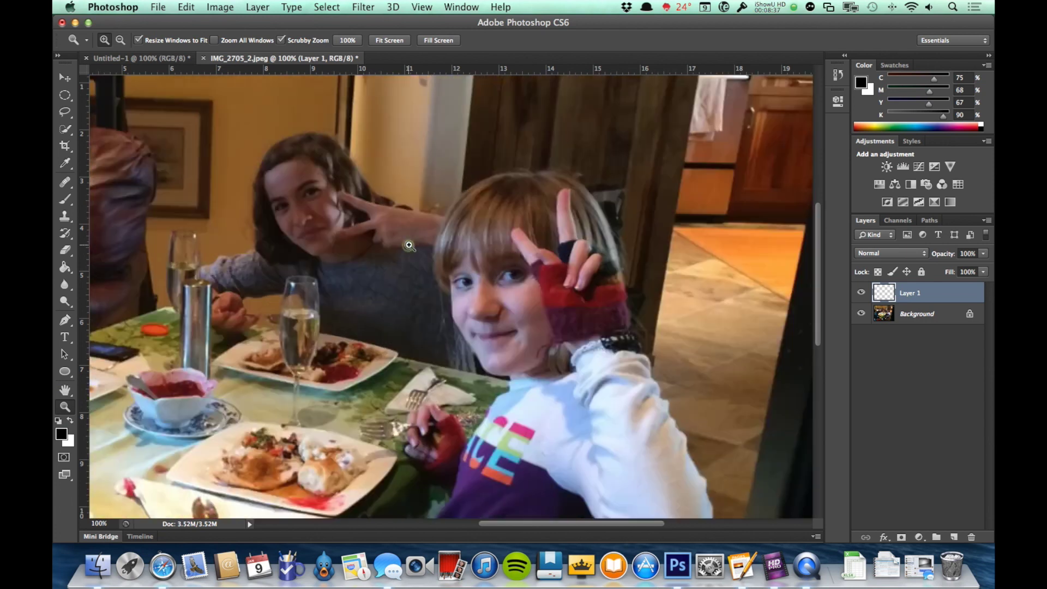
{"action": "scroll", "coordinate": [415, 241], "scroll_direction": "up", "scroll_amount": 3}
{"action": "scroll", "coordinate": [415, 241], "scroll_direction": "left", "scroll_amount": 2}
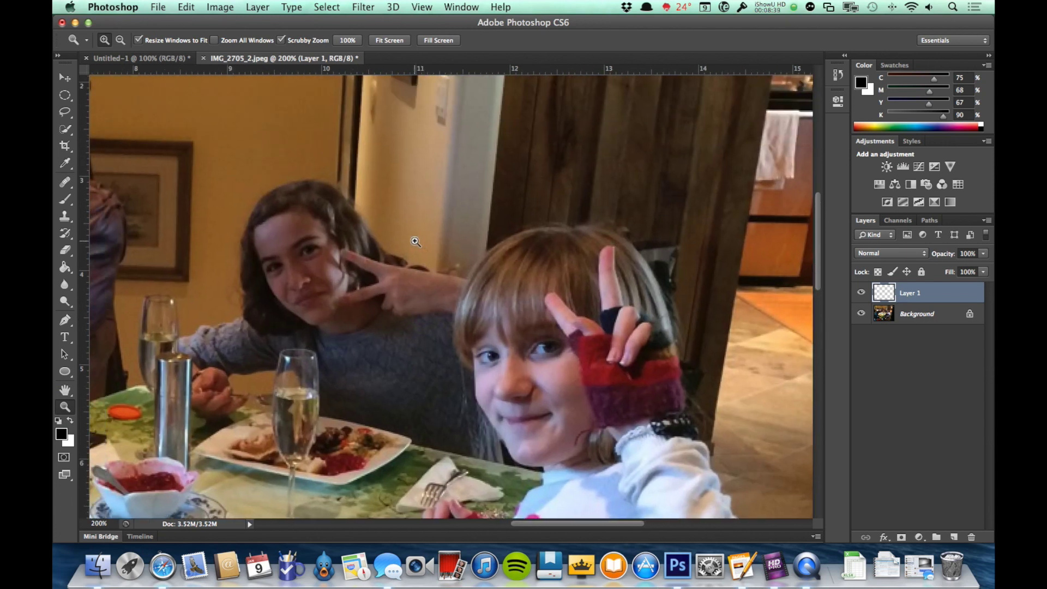
{"action": "scroll", "coordinate": [415, 241], "scroll_direction": "down", "scroll_amount": 3}
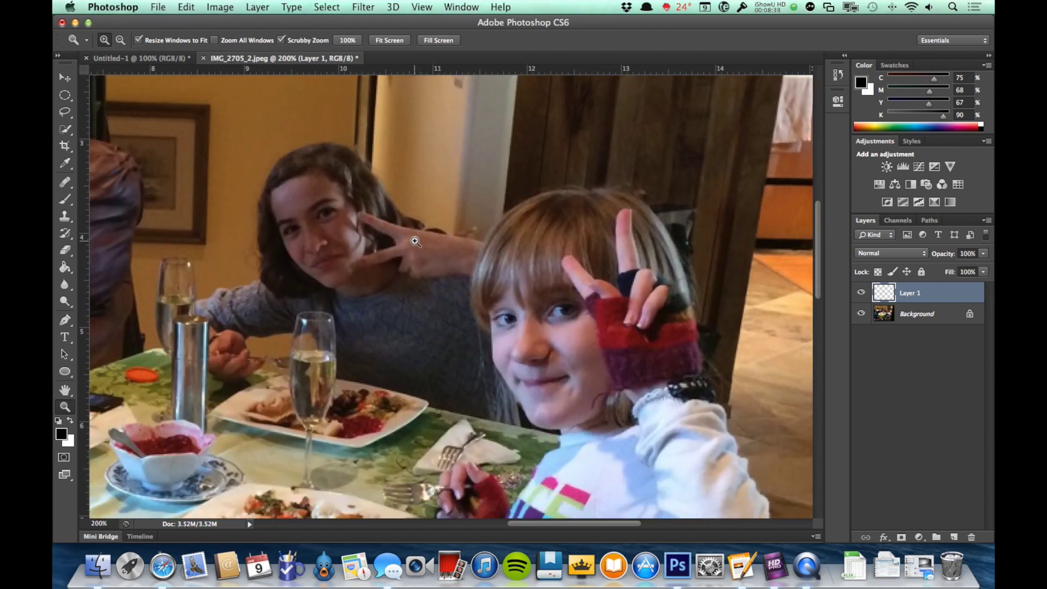
{"action": "left_click", "coordinate": [65, 216]}
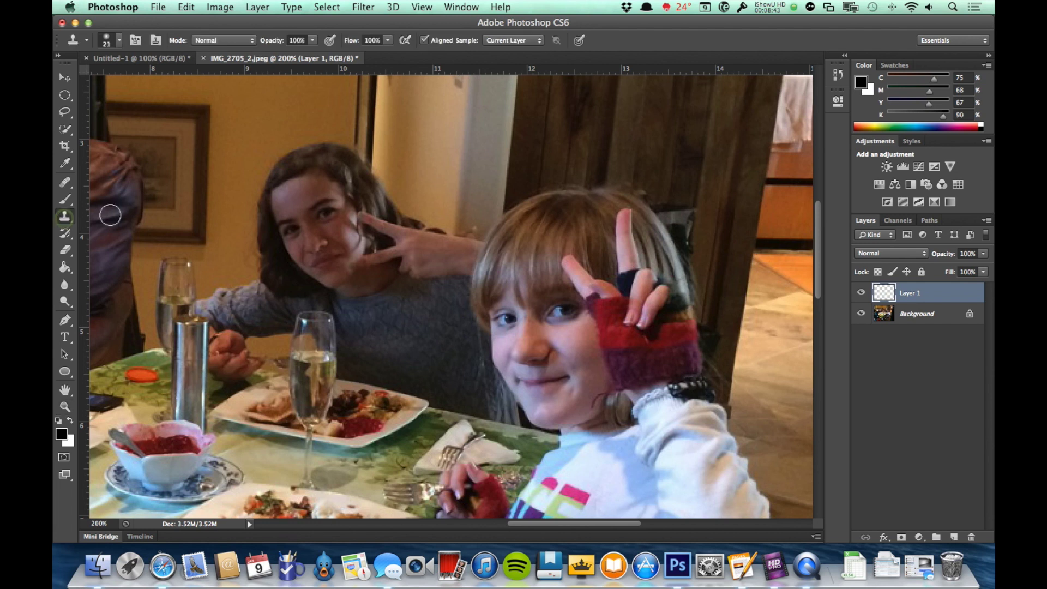
{"action": "key", "text": "bracketright"}
{"action": "key", "text": "bracketright"}
{"action": "key", "text": "bracketright"}
{"action": "key", "text": "bracketright"}
{"action": "key", "text": "bracketright"}
{"action": "key", "text": "bracketright"}
{"action": "key", "text": "bracketright"}
{"action": "key", "text": "bracketright"}
{"action": "key", "text": "bracketright"}
{"action": "key", "text": "bracketright"}
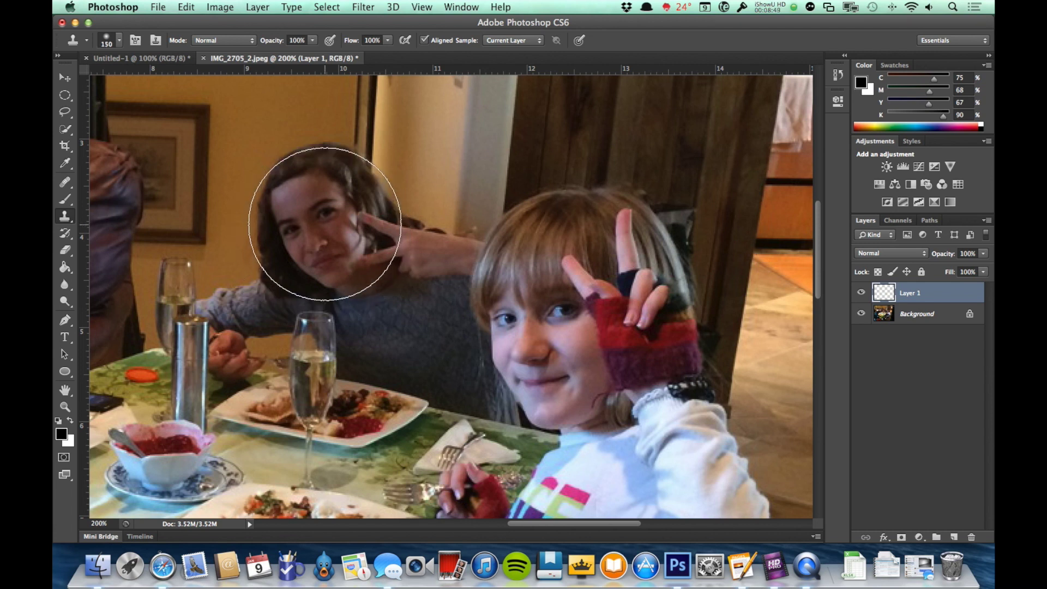
{"action": "key", "text": "bracketleft"}
Try cloning the dark-haired girl's face over the blonde girl's with All Layers sampling, paint over the original face, and undo the strokes.
{"action": "key", "text": "alt"}
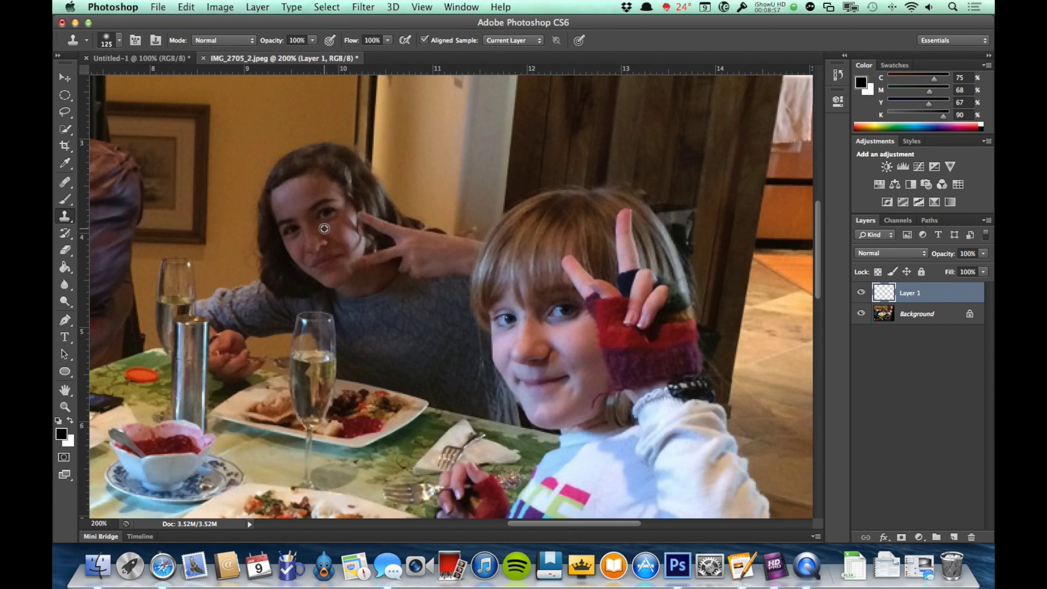
{"action": "left_click", "coordinate": [324, 228], "text": "alt"}
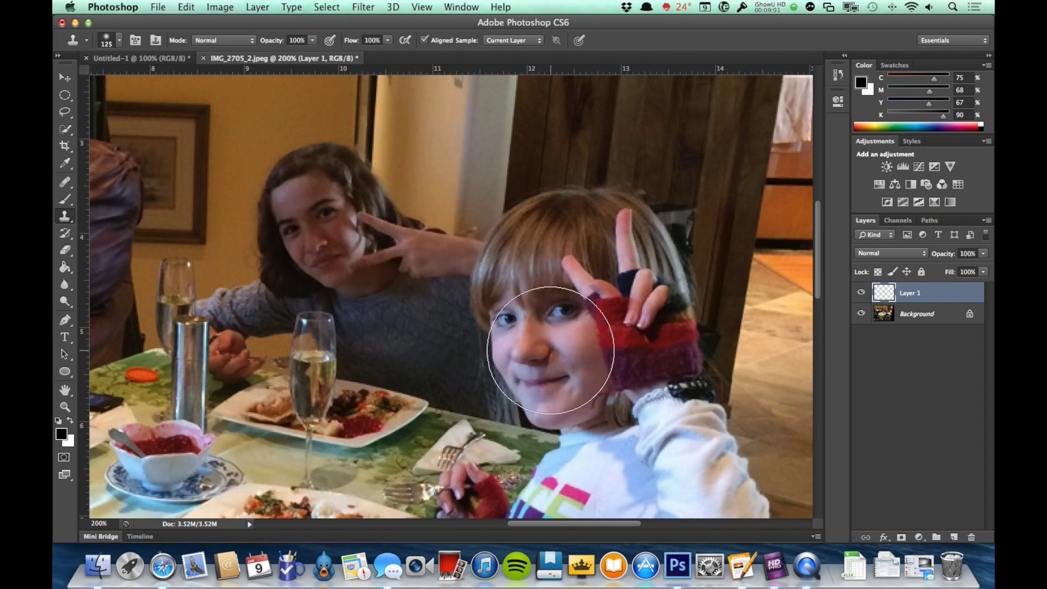
{"action": "left_click", "coordinate": [511, 40]}
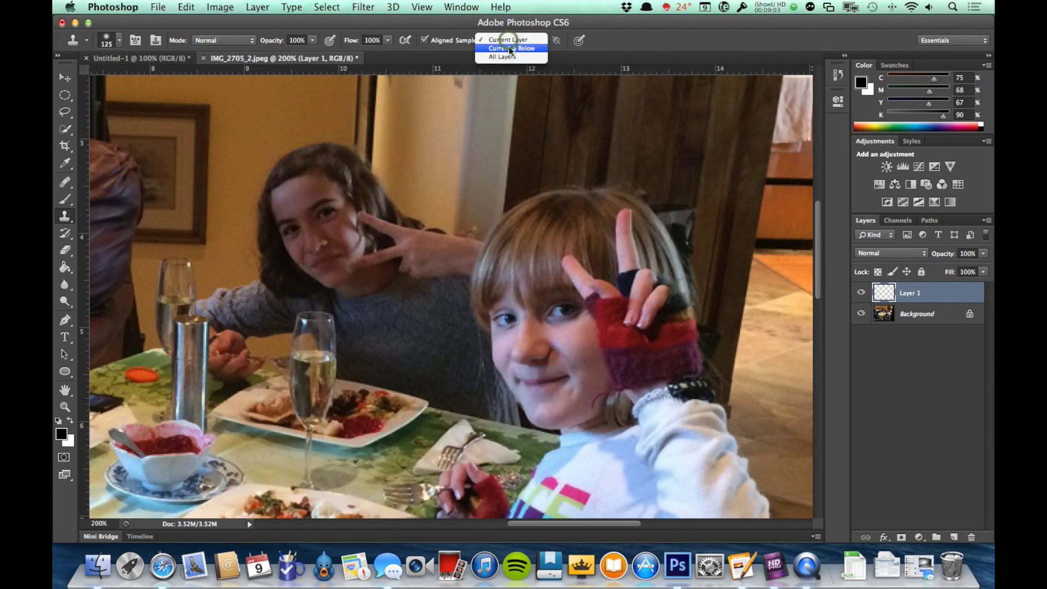
{"action": "left_click", "coordinate": [502, 57]}
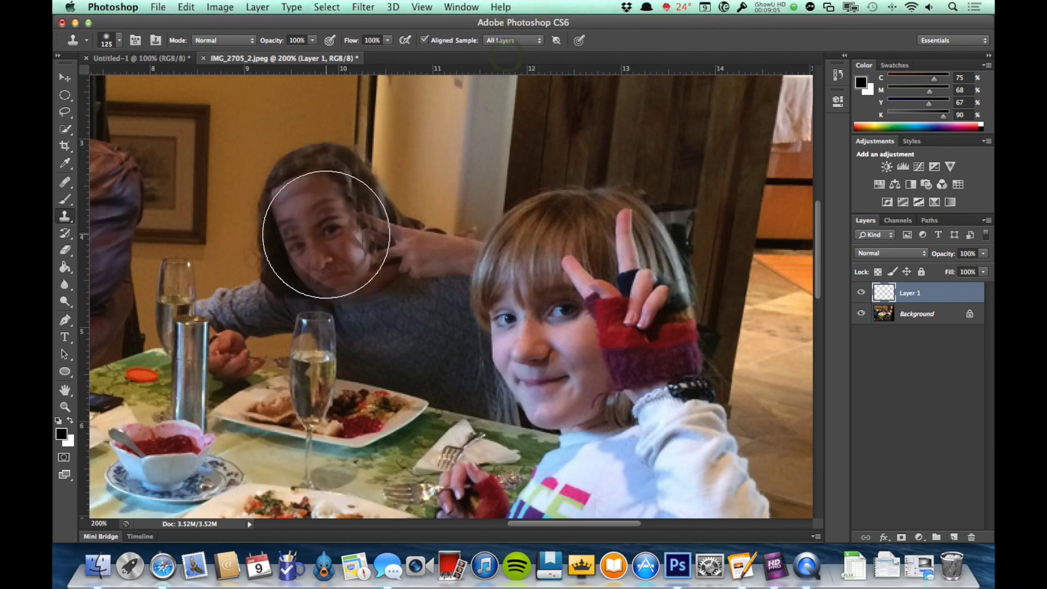
{"action": "mouse_move", "coordinate": [479, 251]}
{"action": "left_mouse_down"}
{"action": "mouse_move", "coordinate": [521, 283]}
{"action": "mouse_move", "coordinate": [547, 354]}
{"action": "mouse_move", "coordinate": [582, 326]}
{"action": "mouse_move", "coordinate": [553, 392]}
{"action": "mouse_move", "coordinate": [577, 376]}
{"action": "left_mouse_up"}
{"action": "mouse_move", "coordinate": [321, 212]}
{"action": "left_mouse_down"}
{"action": "mouse_move", "coordinate": [256, 210]}
{"action": "mouse_move", "coordinate": [324, 219]}
{"action": "left_mouse_up"}
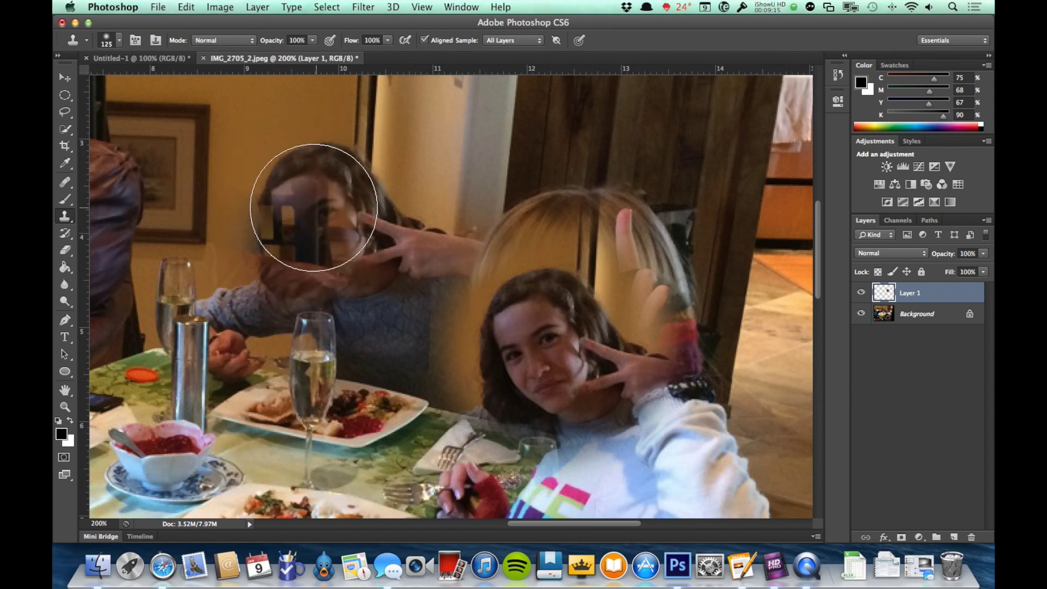
{"action": "key", "text": "super+z"}
{"action": "key", "text": "alt+super+z"}
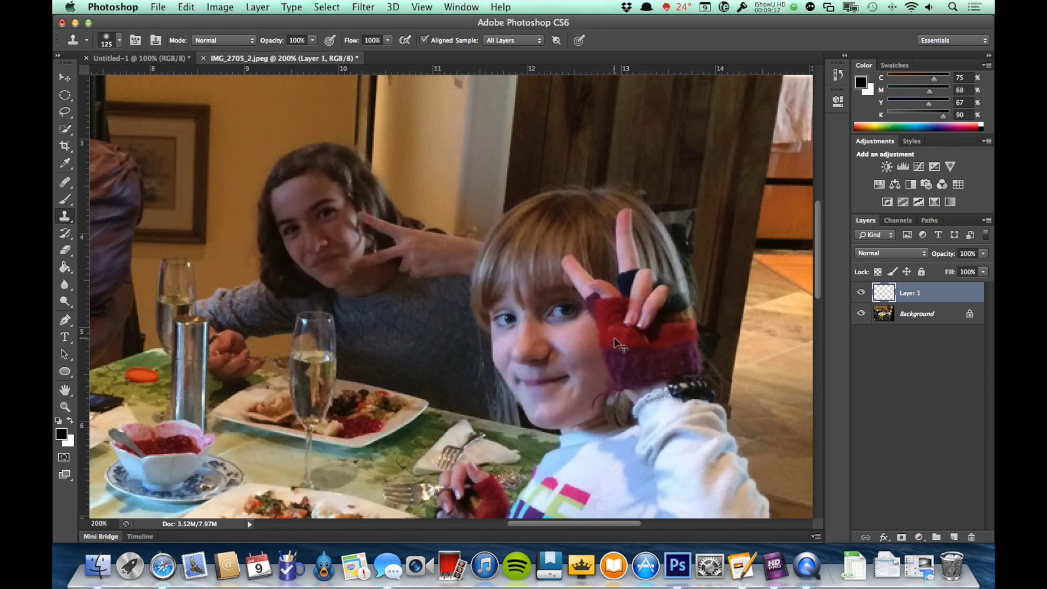